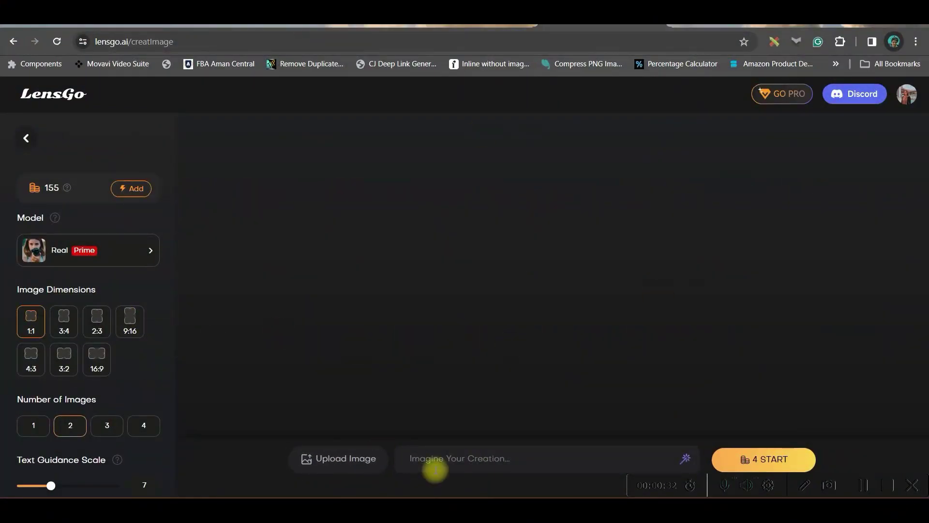
Fill the prompt with Featured Prompt 3 (tracksuit humanoid cat), ending 'UHD, Front Facing, Full Body'
click(452, 457)
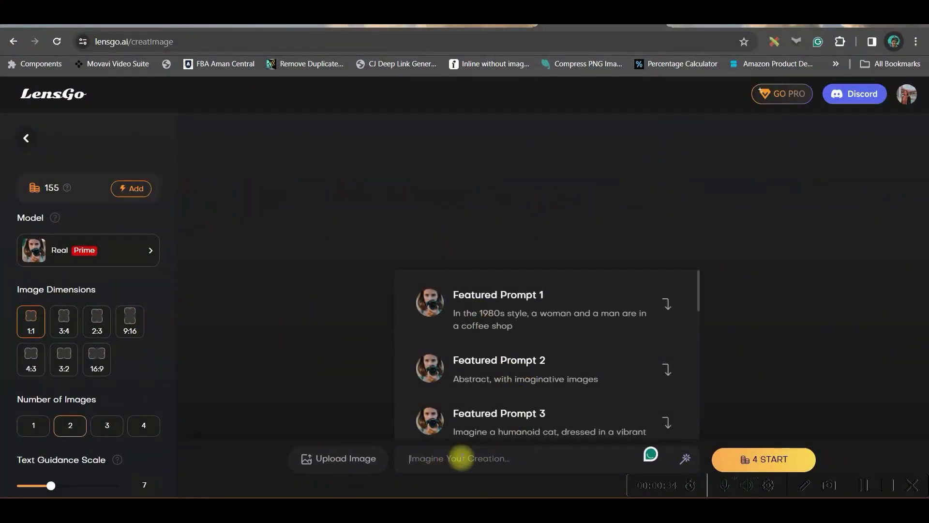
scroll(541, 392, down, 1)
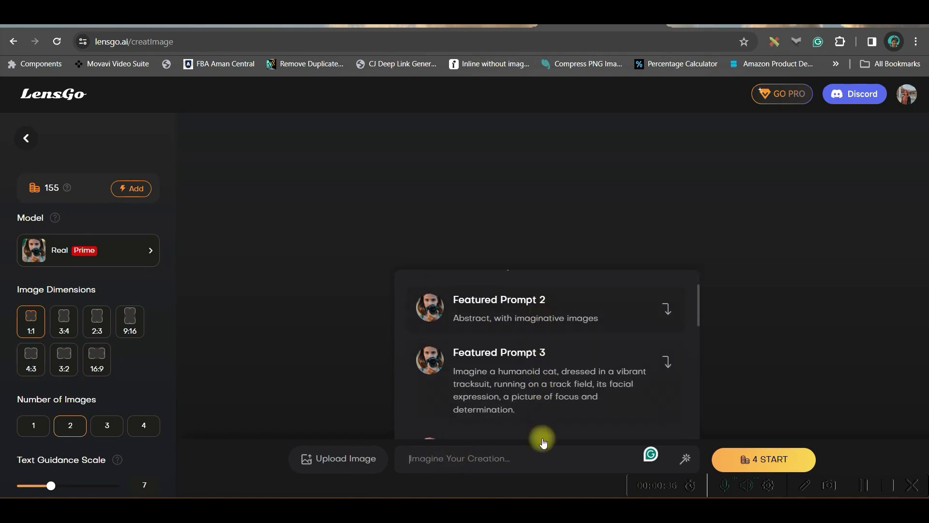
scroll(539, 388, down, 2)
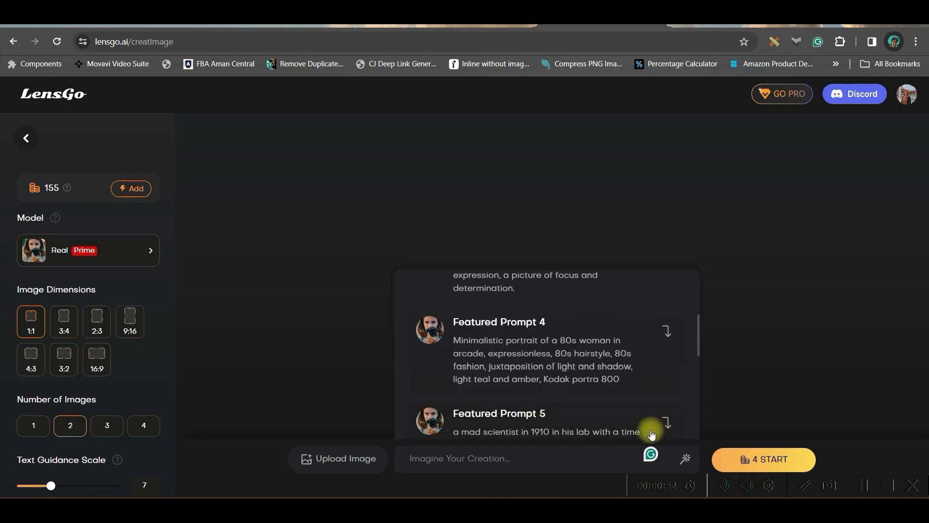
scroll(571, 368, up, 2)
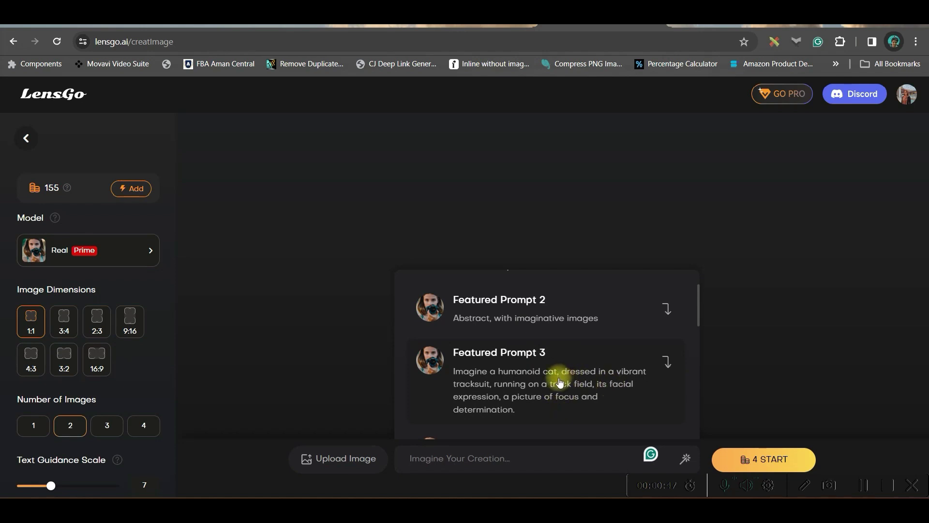
click(555, 379)
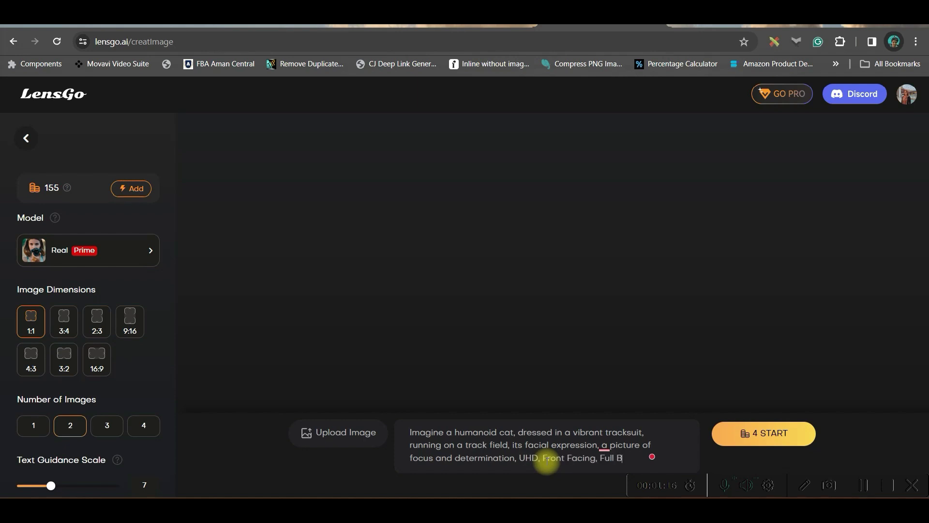
text(ody)
click(103, 249)
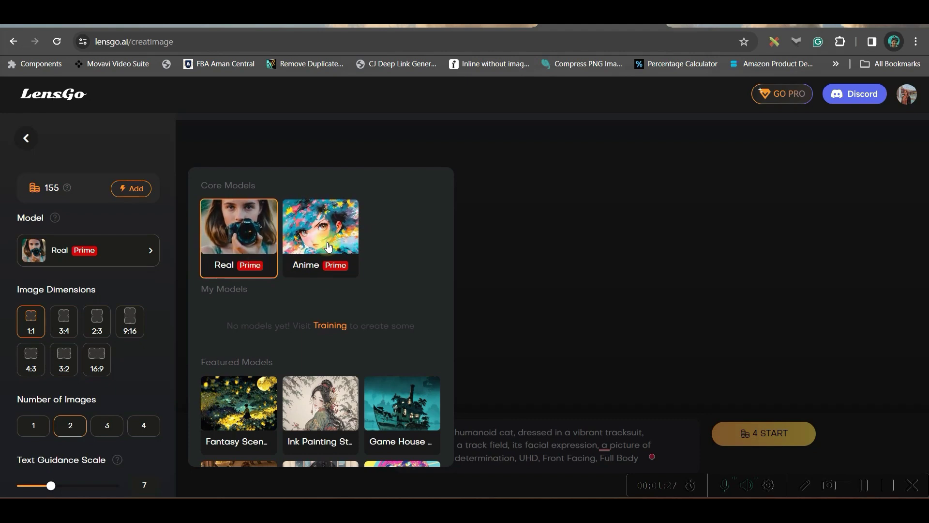
Look through the model list and keep the Real model selected
scroll(350, 288, down, 3)
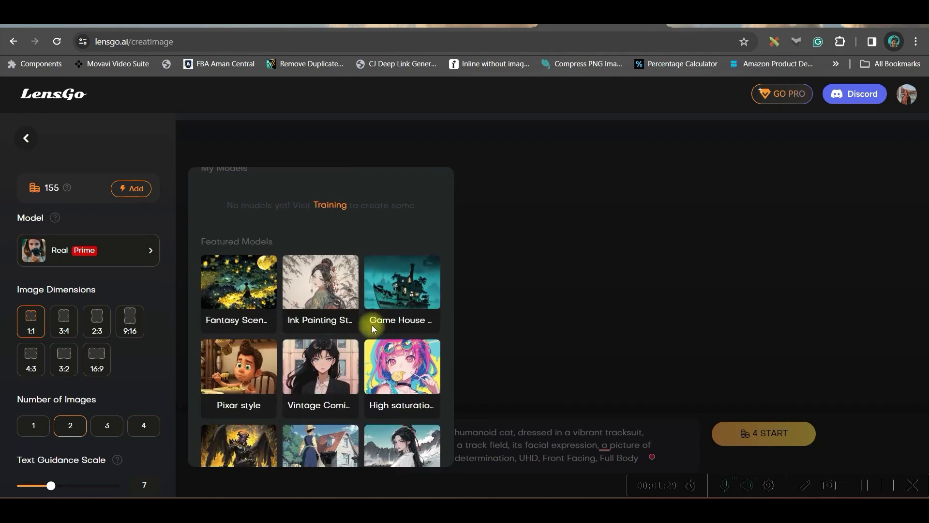
scroll(364, 364, down, 4)
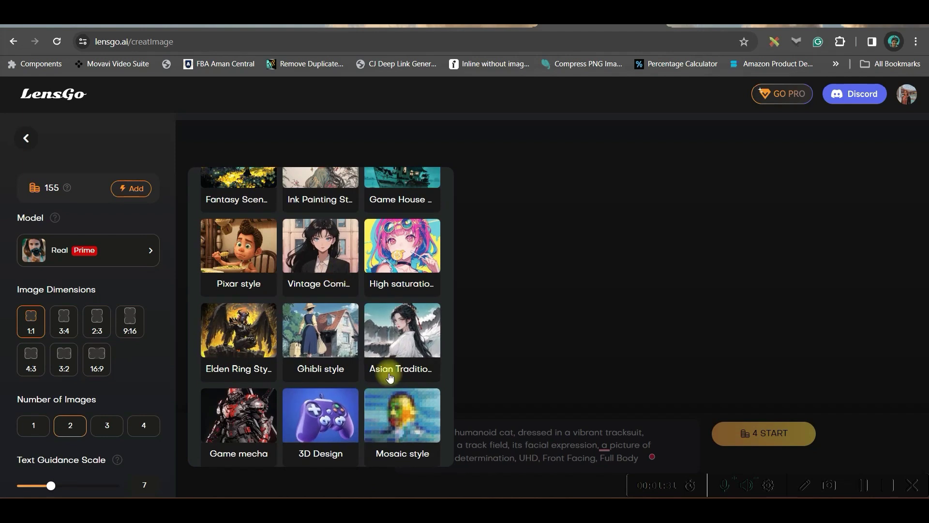
scroll(318, 399, down, 4)
scroll(320, 325, up, 10)
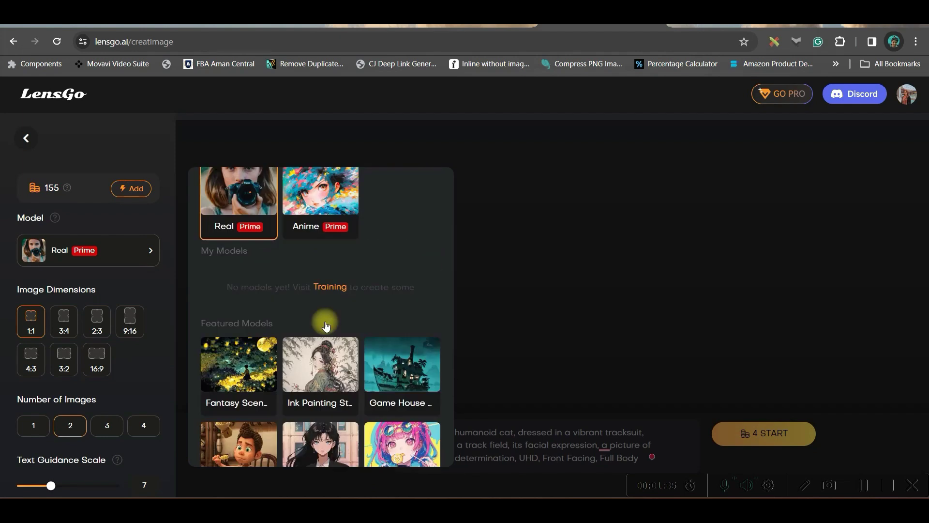
click(252, 248)
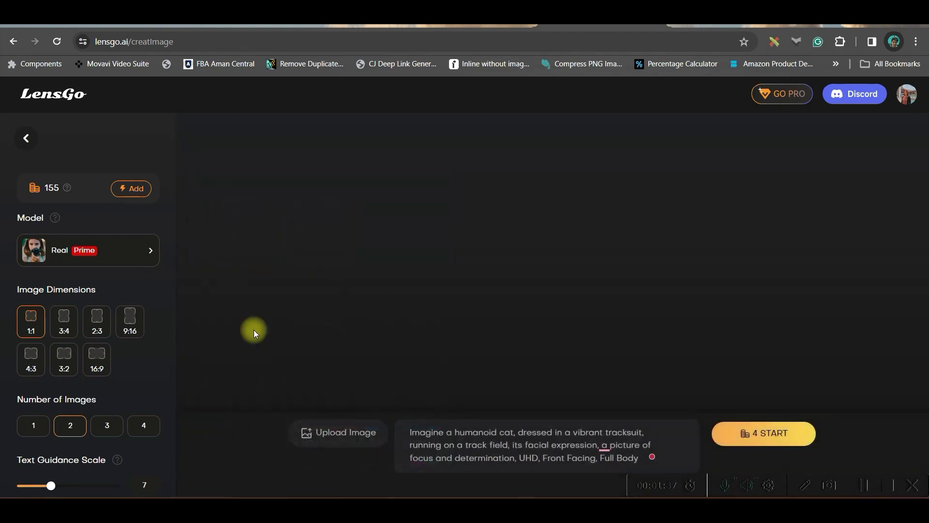
Set image dimensions to 16:9 and leave the text guidance scale at 7
click(96, 366)
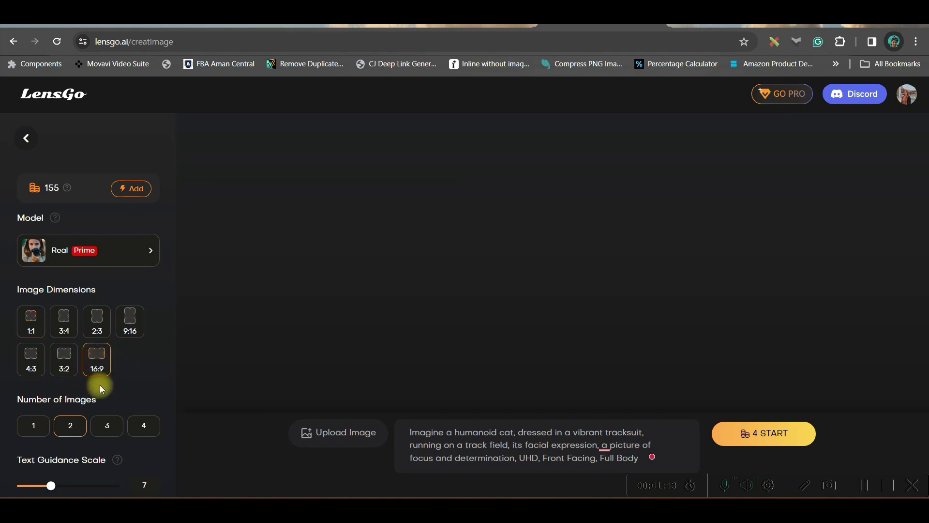
scroll(96, 304, down, 3)
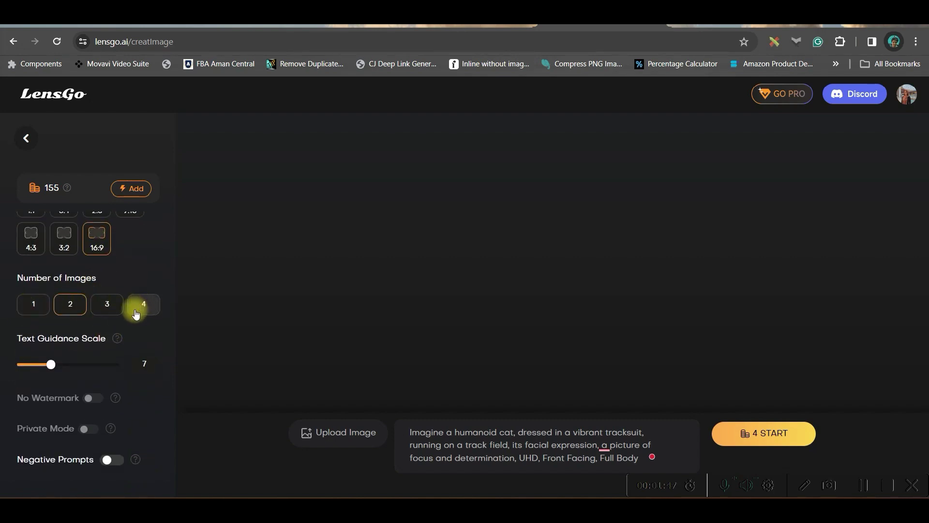
scroll(97, 309, down, 2)
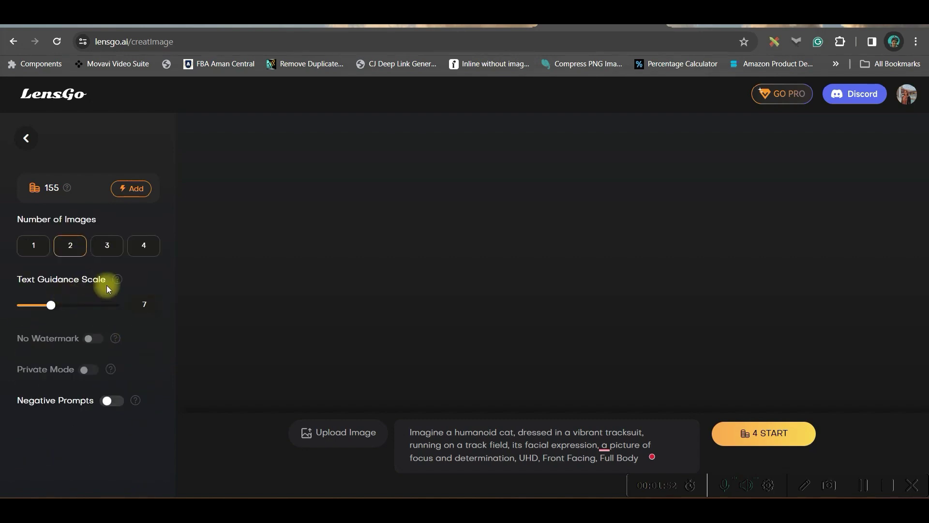
drag(51, 310, 82, 313)
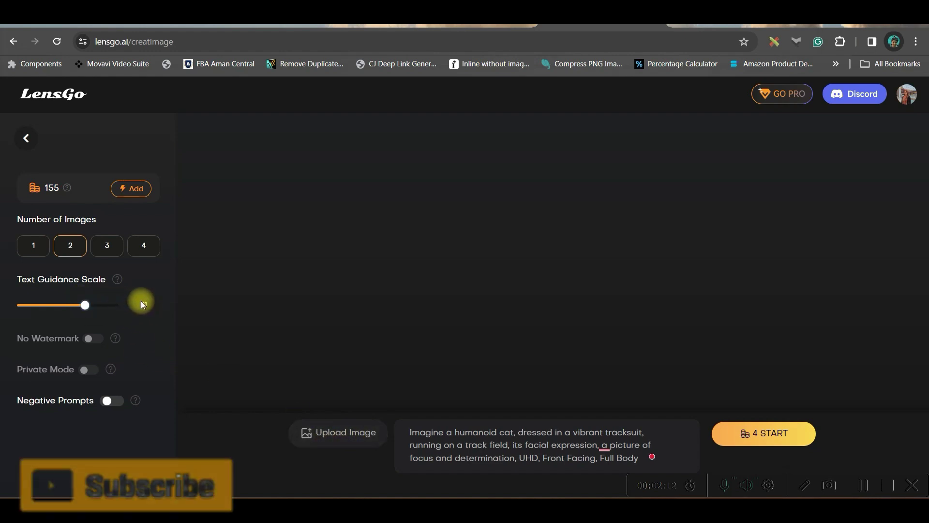
drag(88, 304, 51, 305)
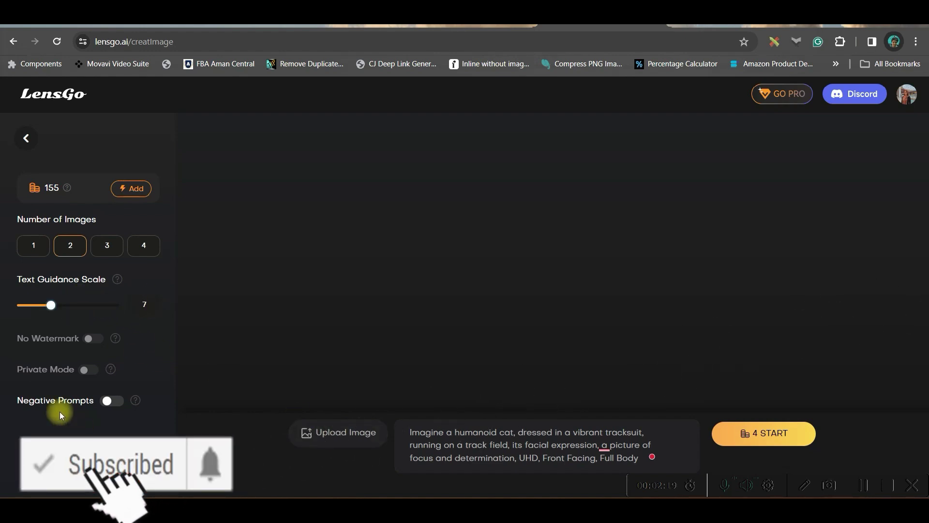
Enable Negative Prompts with the default list and generate the tracksuit-cat images
click(114, 401)
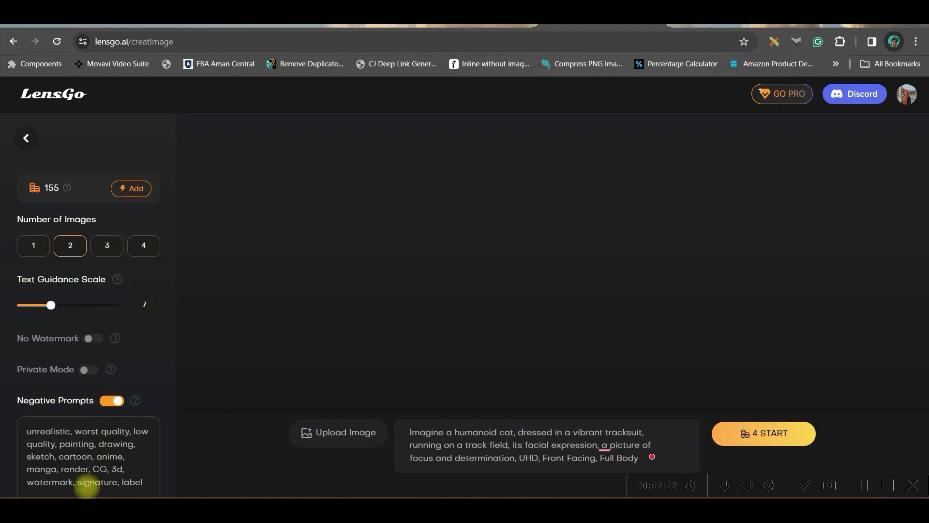
scroll(87, 481, down, 1)
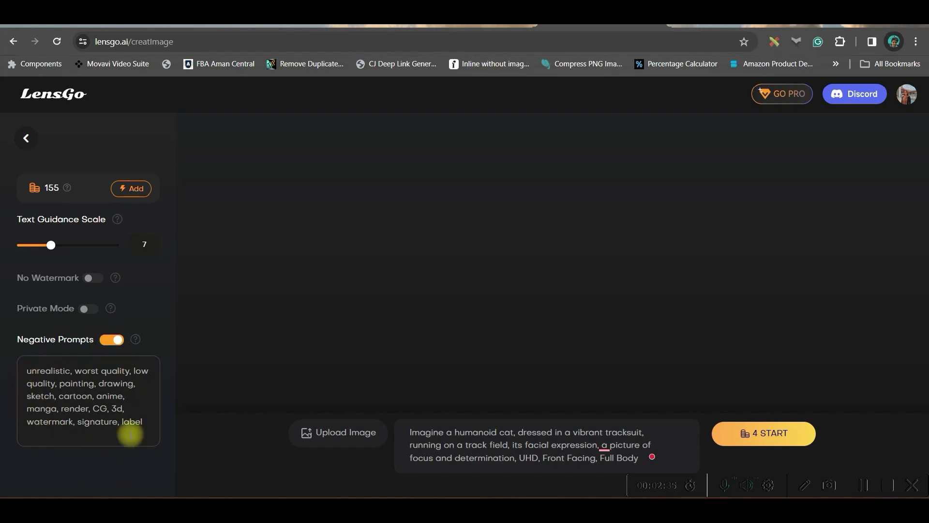
click(757, 440)
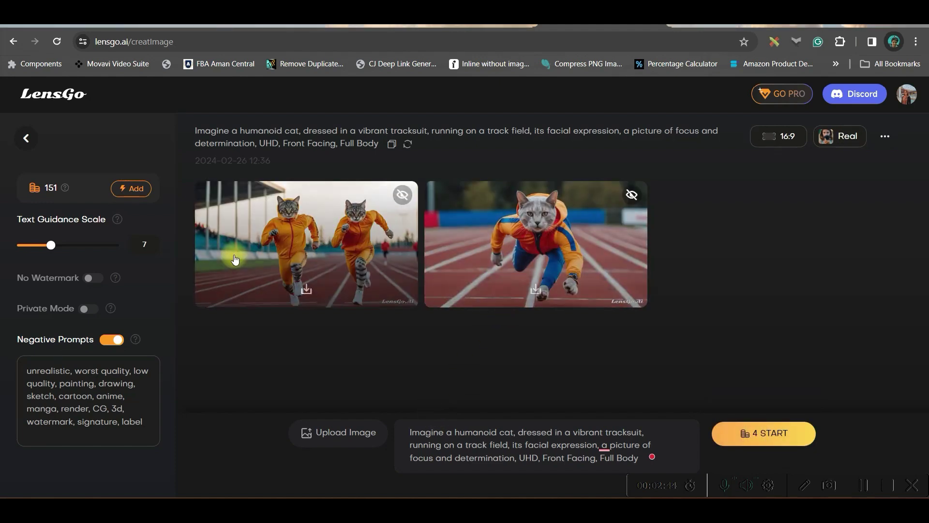
Preview the first tracksuit-cat image enlarged and download it
click(341, 237)
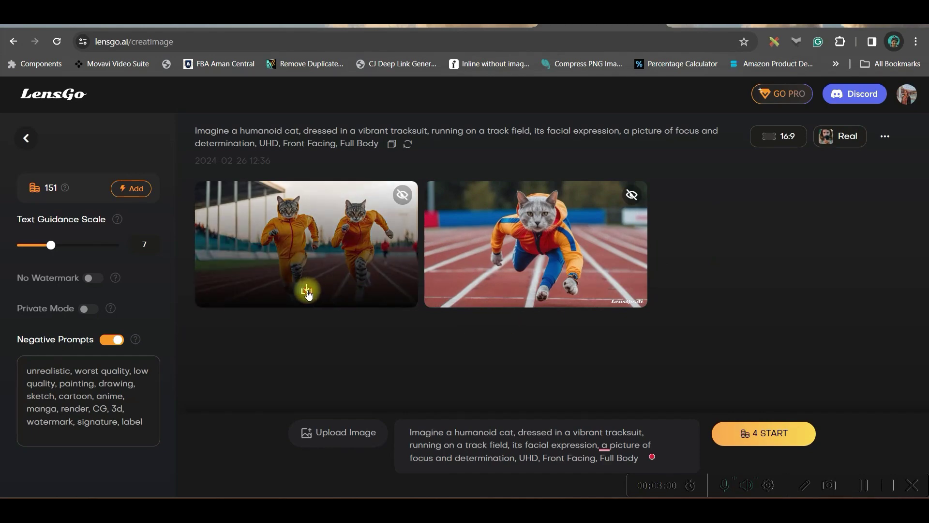
click(307, 291)
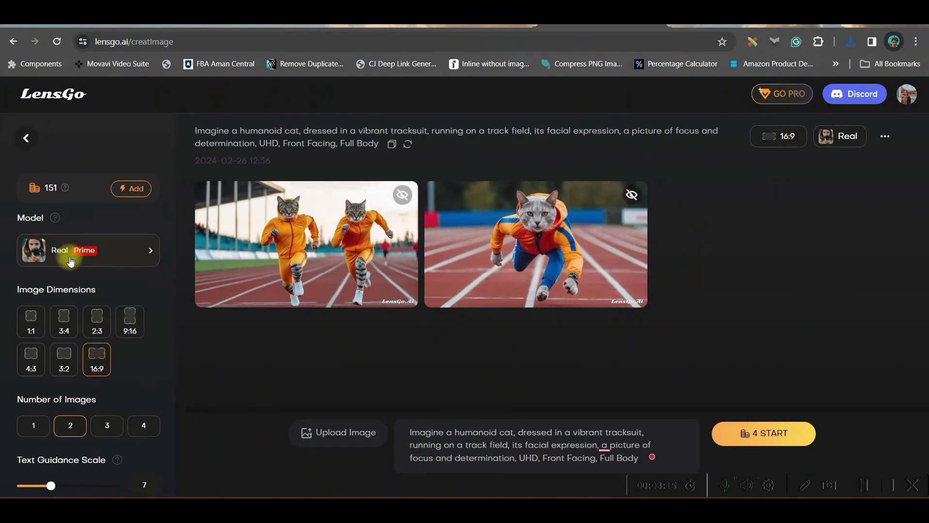
Switch to the Pixar style model, set text guidance to 10, and generate new images
click(70, 260)
scroll(279, 318, down, 2)
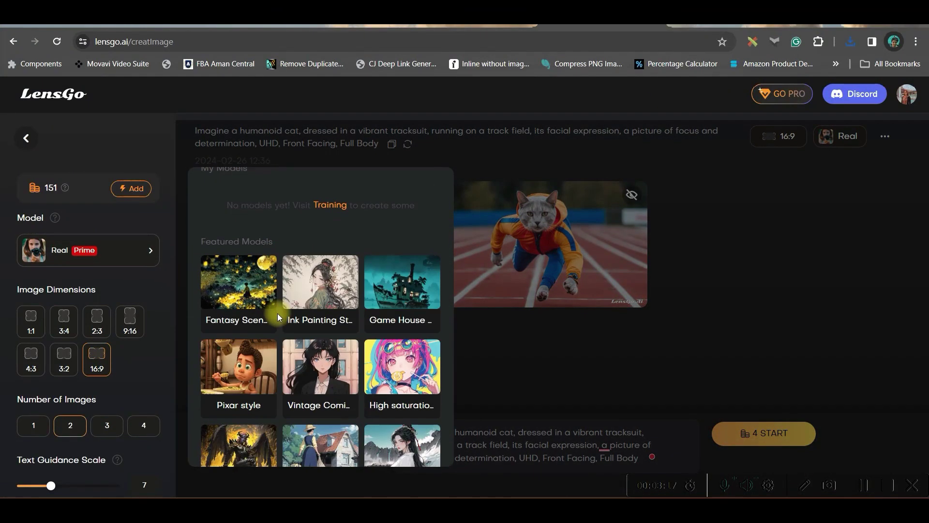
click(251, 363)
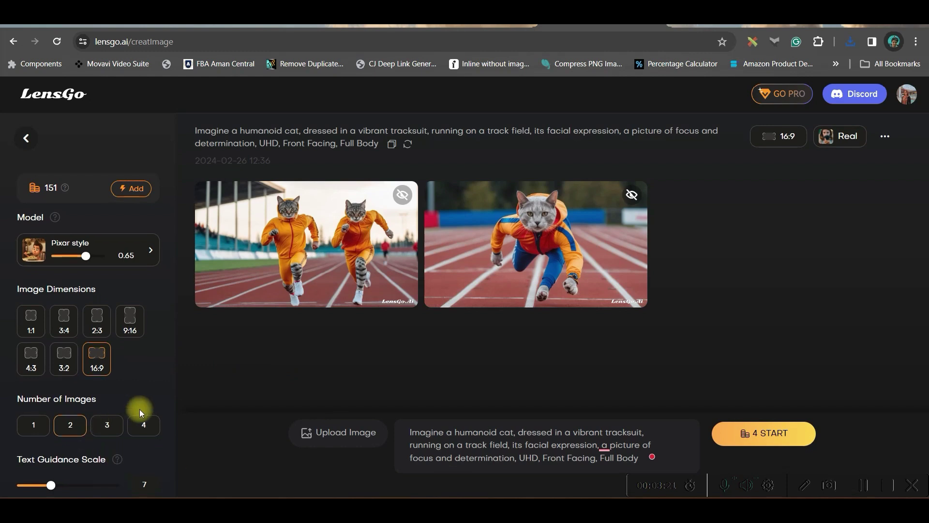
scroll(121, 419, down, 1)
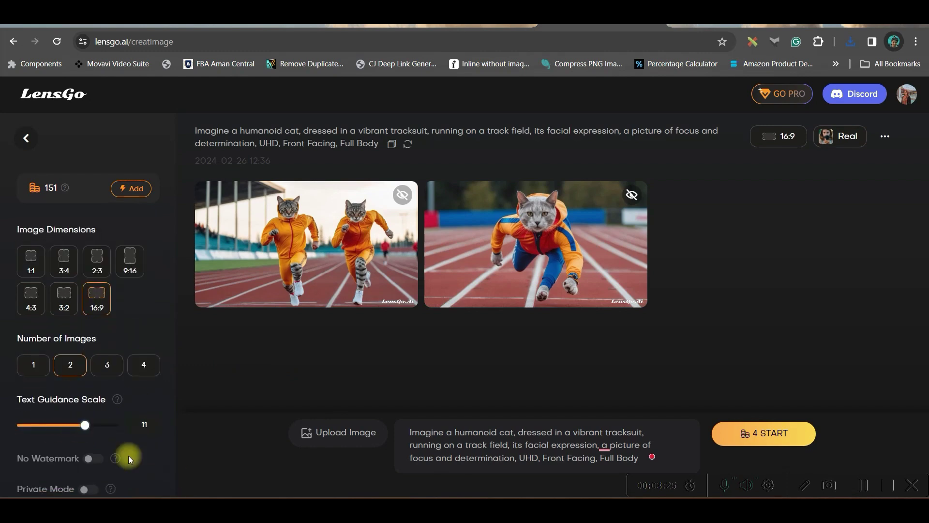
drag(85, 425, 77, 425)
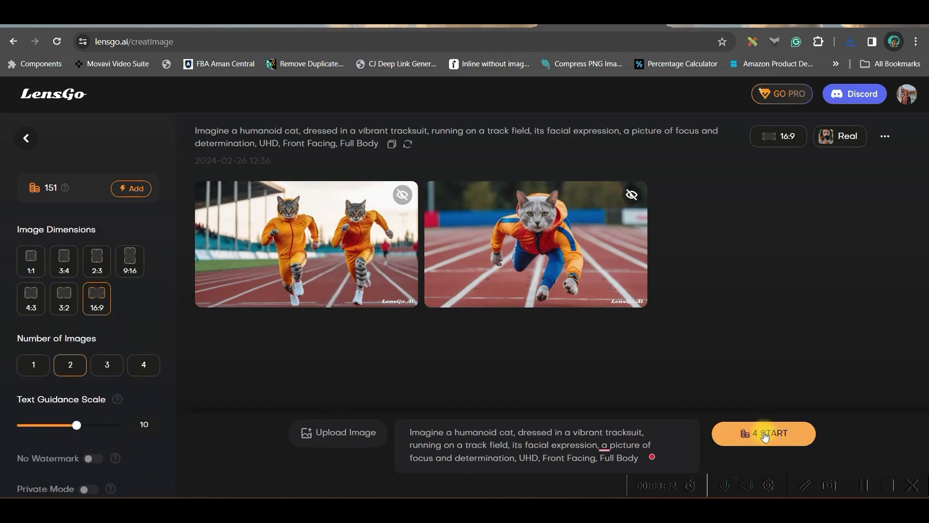
click(765, 437)
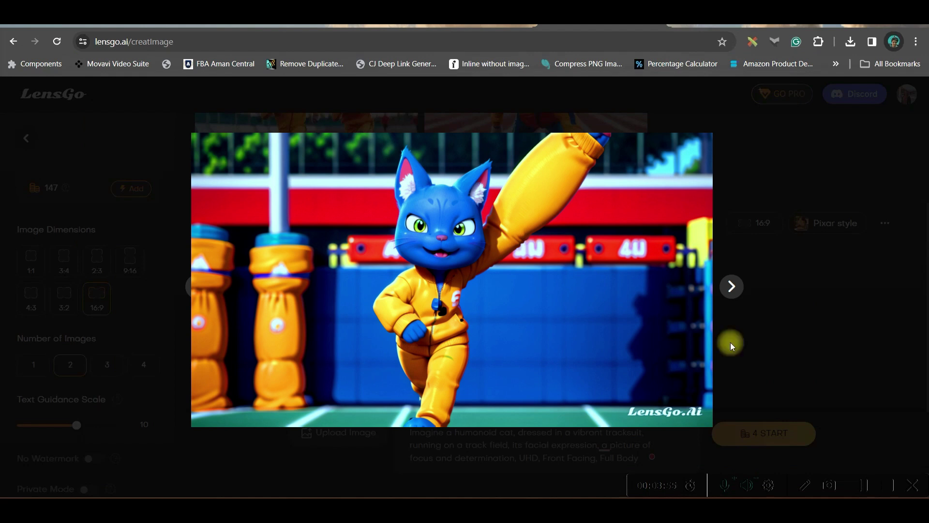
Step to the next image, close the preview, and download the orange running cat image
click(187, 285)
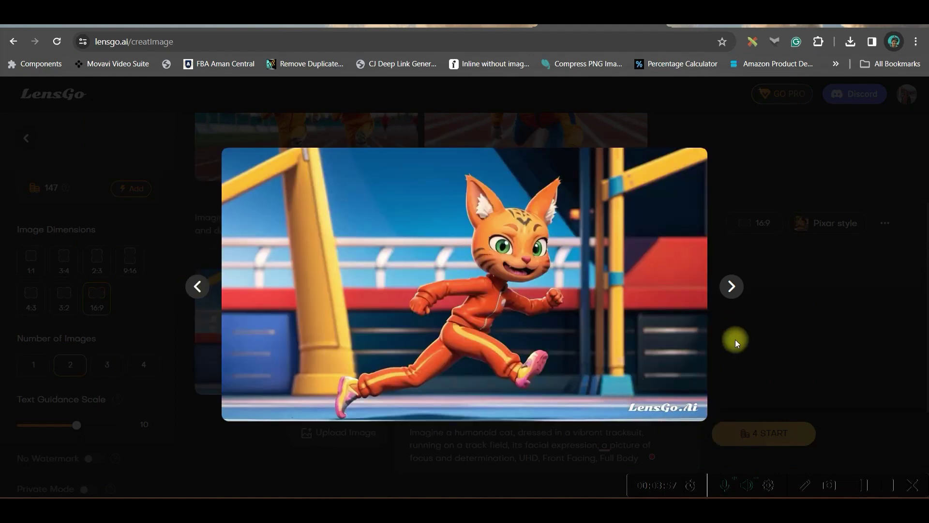
click(682, 305)
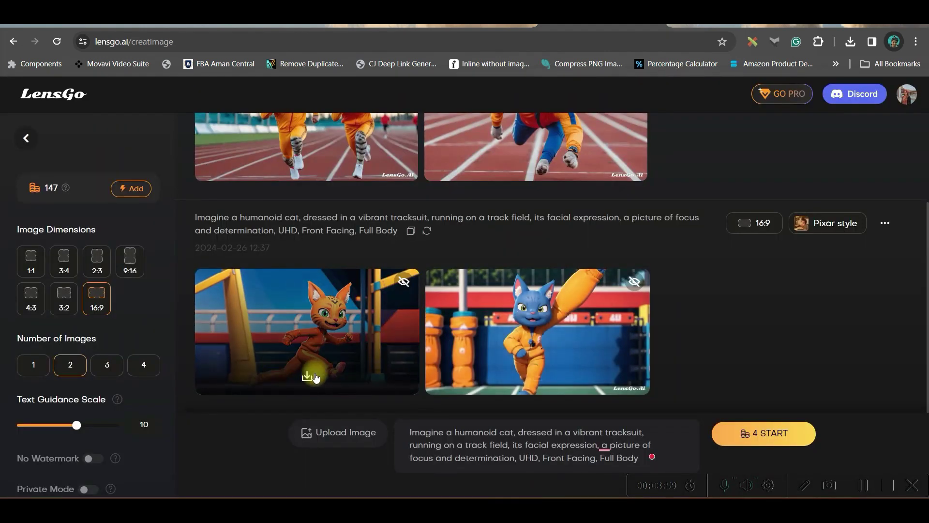
click(308, 377)
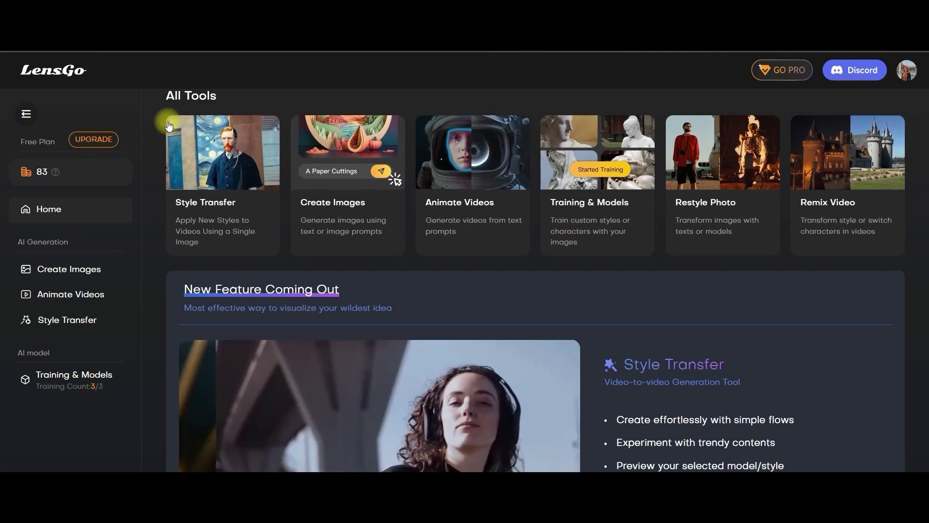
Start a new Create Images run with the portrait uploaded as the reference image
click(69, 269)
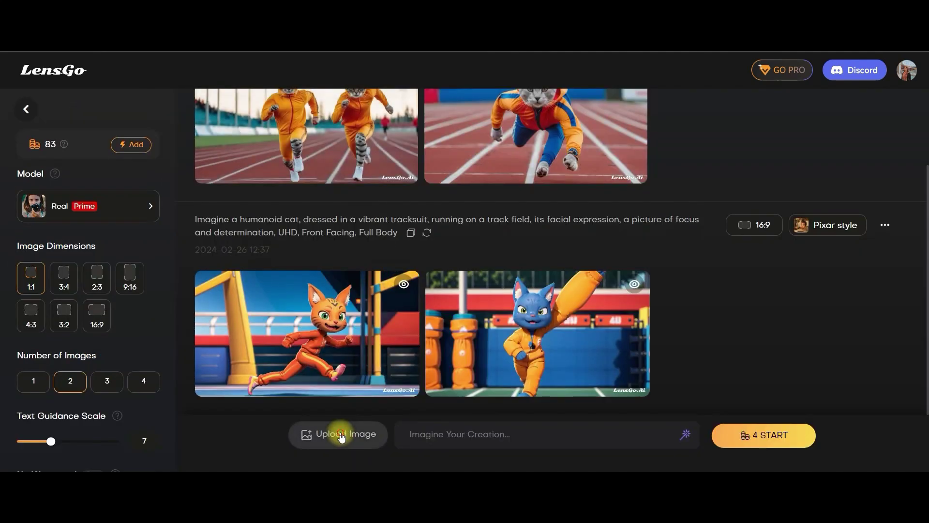
click(341, 434)
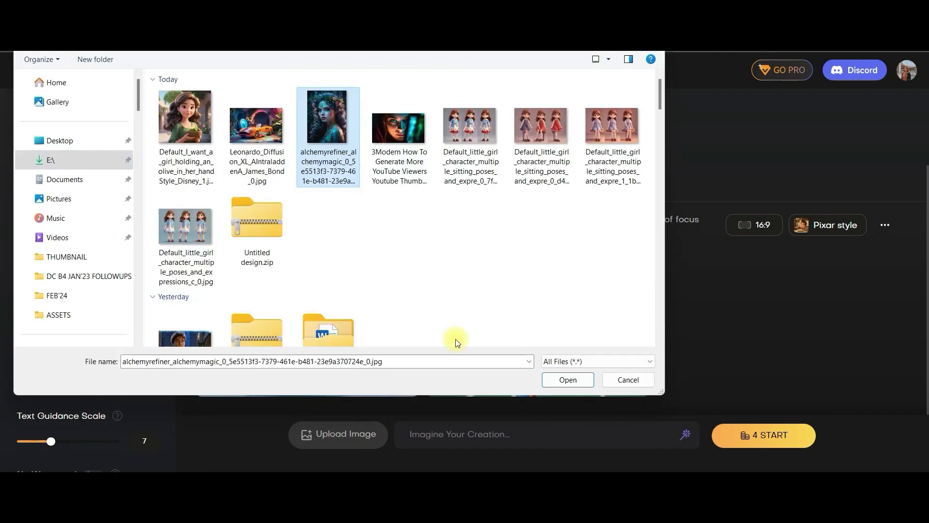
click(569, 385)
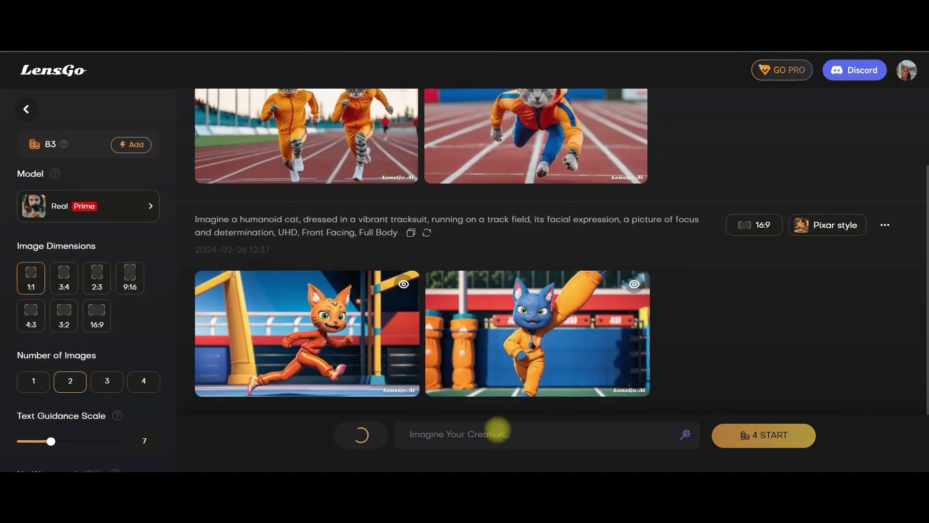
Paste the neon-lit lady side-face prompt (UHD, Hyper-realistic, 16K) into the prompt box
click(685, 437)
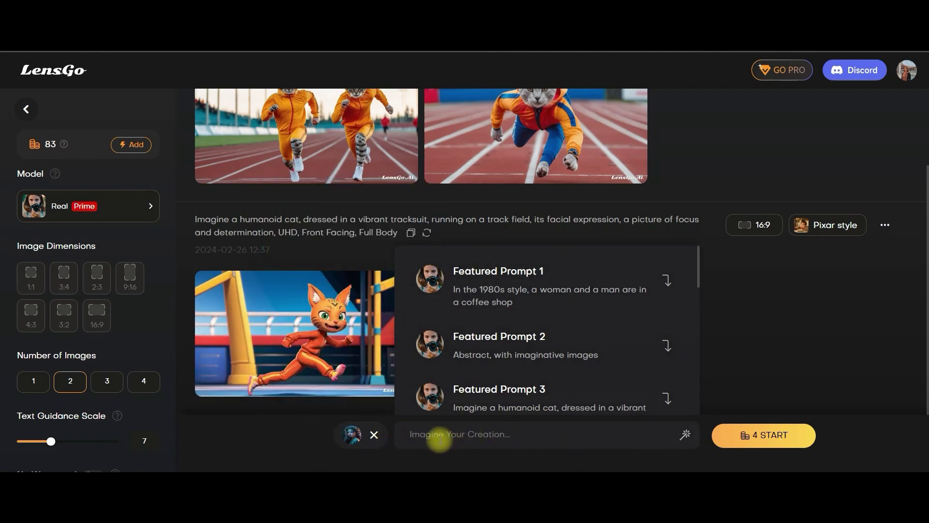
text(A side face of a beautiful lady with Blue, Pink, and Purple Neon Light on her face, UHD, Hyper-realistic, 16K)
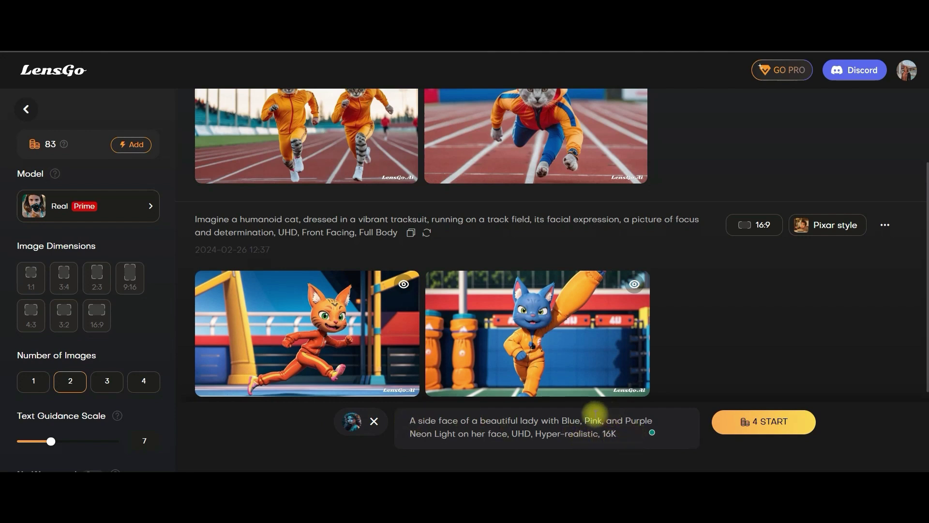
drag(510, 434, 409, 420)
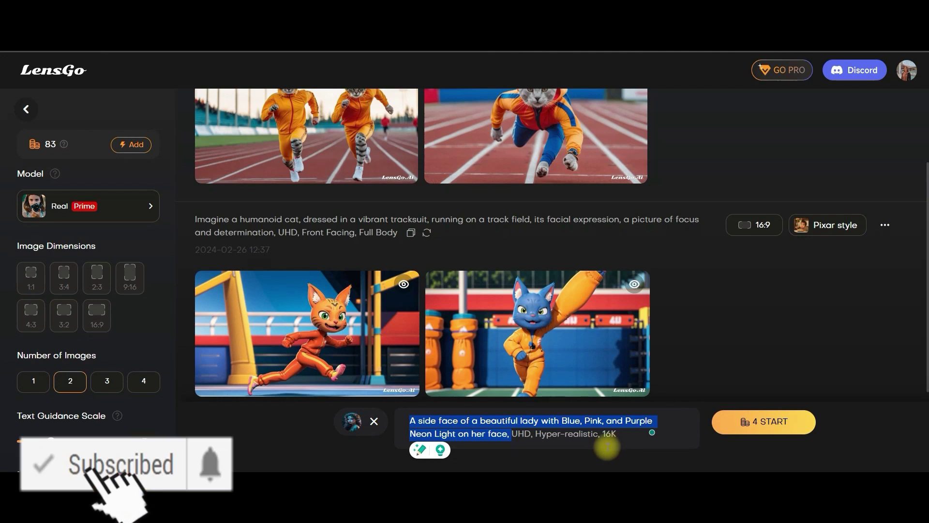
Browse the image models and keep Real as the model
click(88, 205)
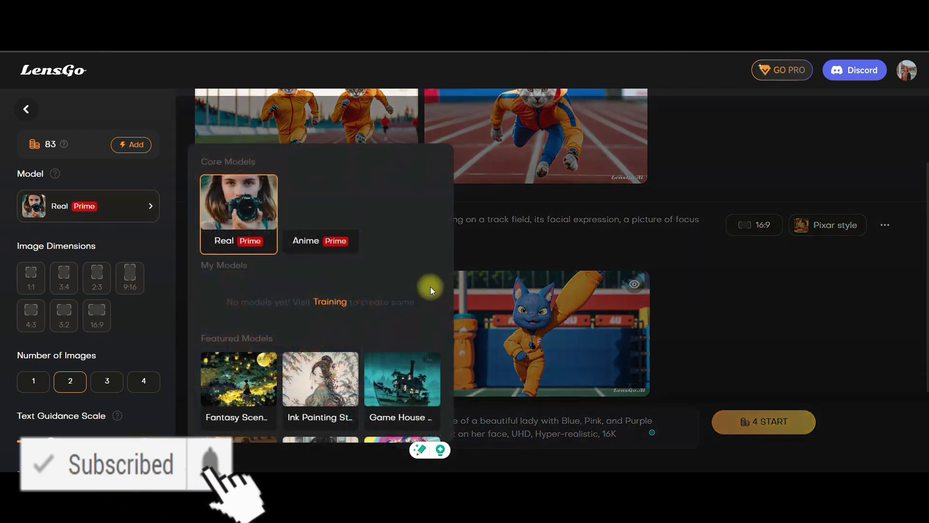
scroll(432, 291, down, 4)
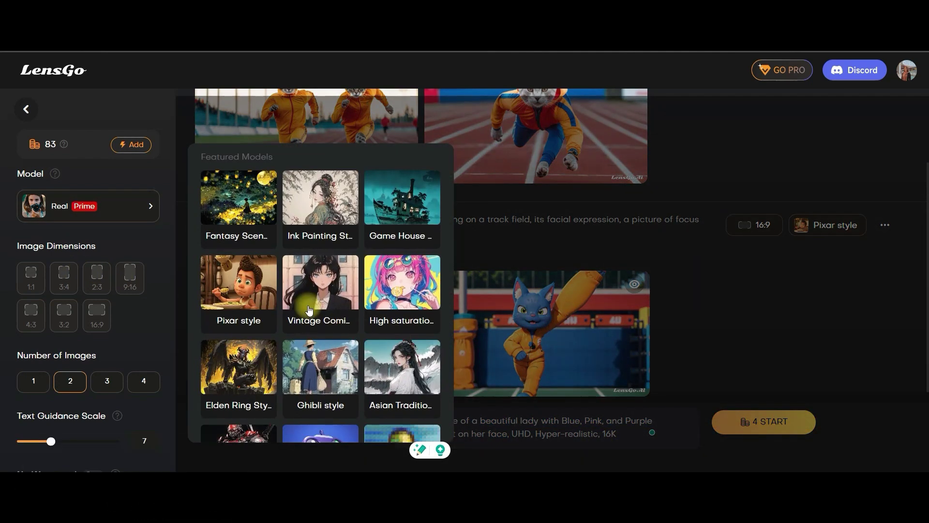
scroll(338, 329, down, 5)
scroll(239, 227, up, 8)
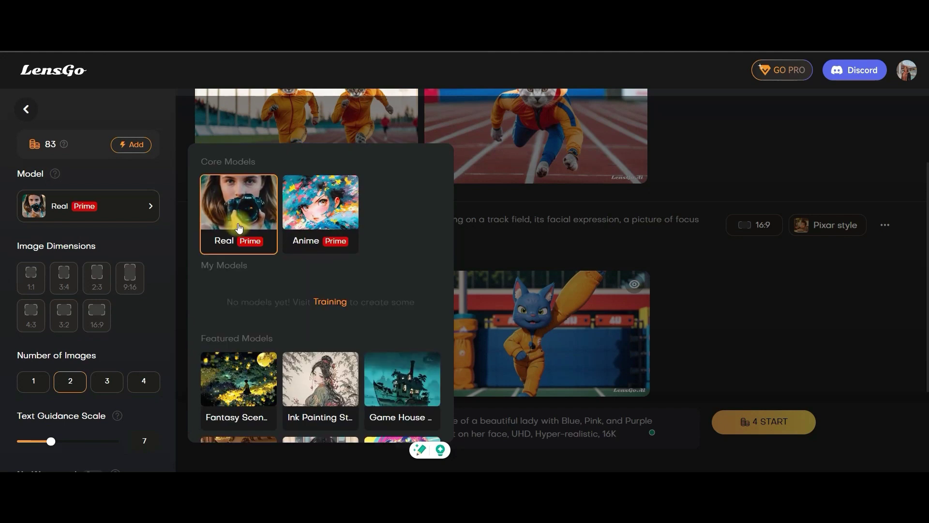
click(238, 228)
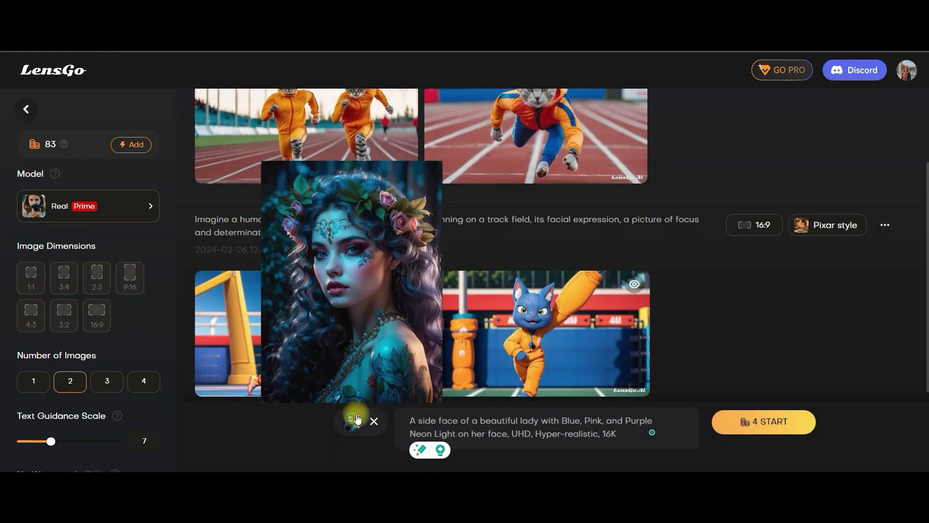
Turn on Negative Prompts with the default list starting 'unrealistic, worst quality'
mouse_move(359, 428)
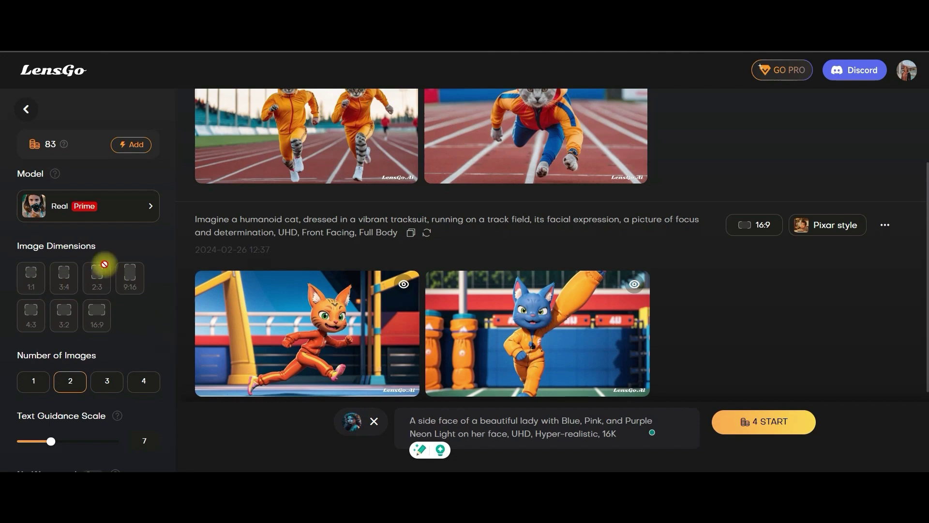
scroll(58, 401, down, 2)
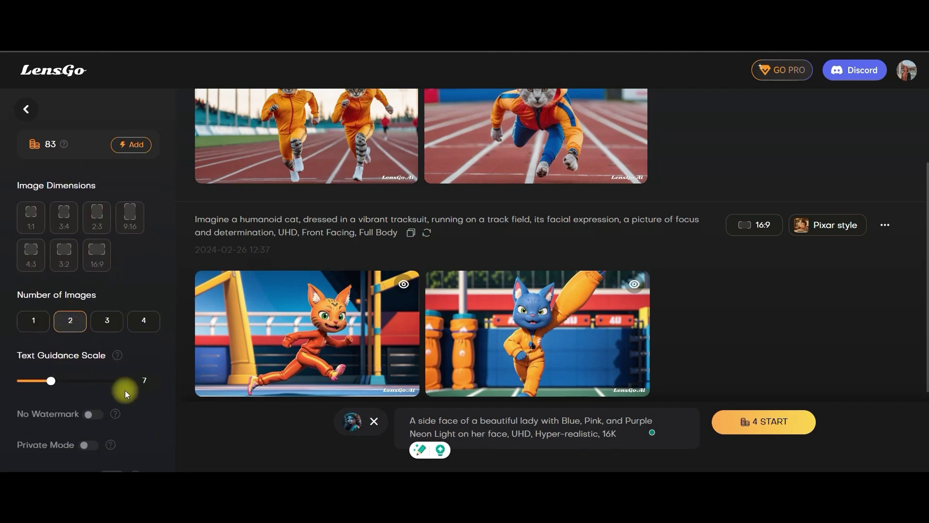
scroll(53, 376, down, 3)
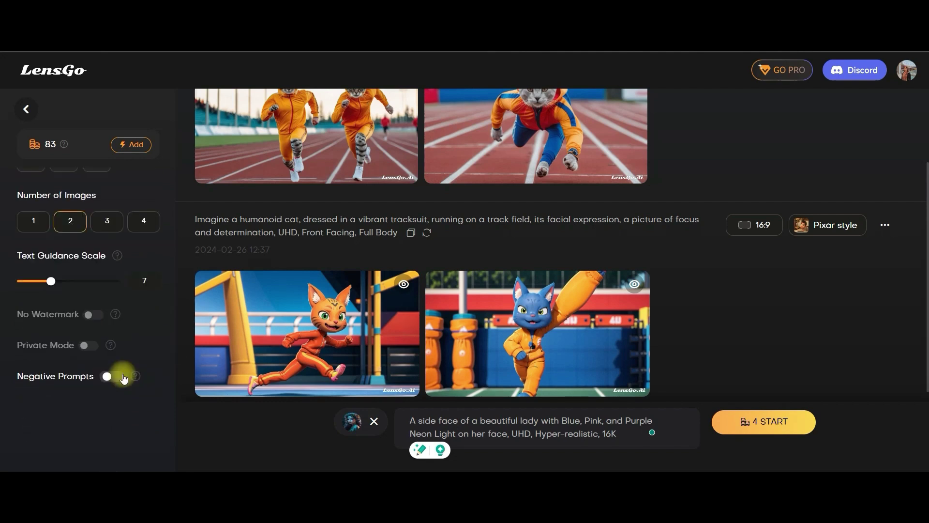
click(109, 377)
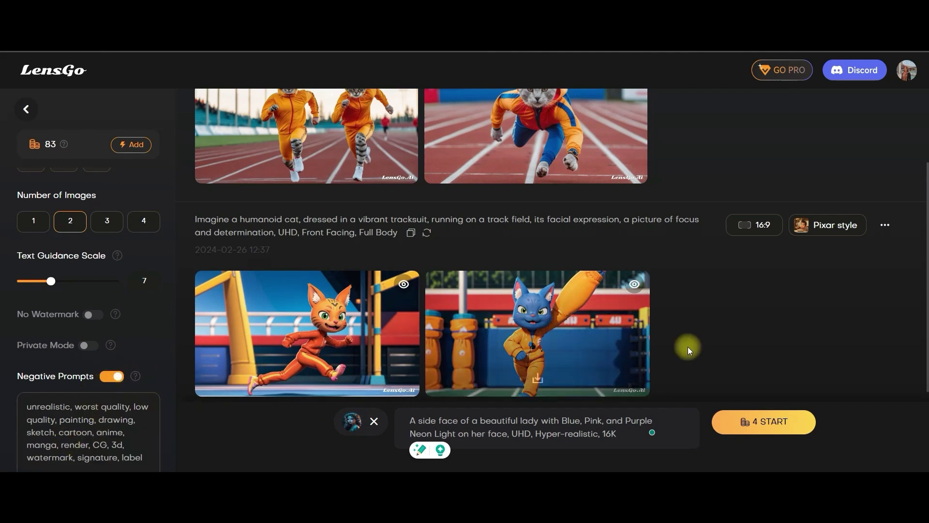
Generate two neon-lit portraits, preview the first one, and download it
click(773, 426)
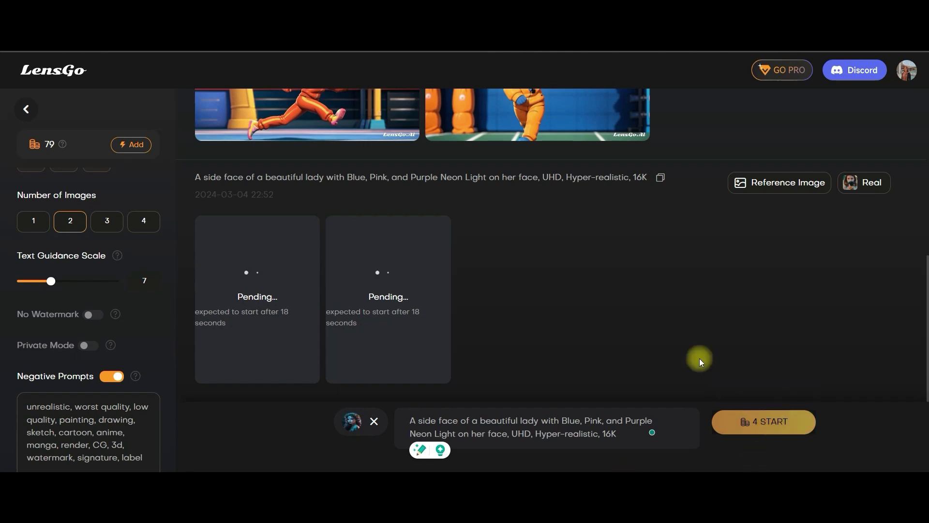
click(245, 306)
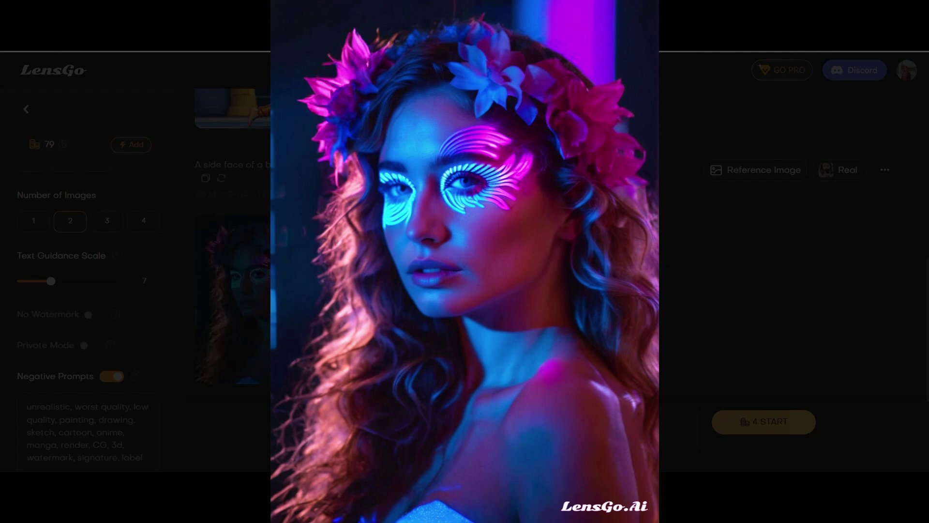
click(703, 205)
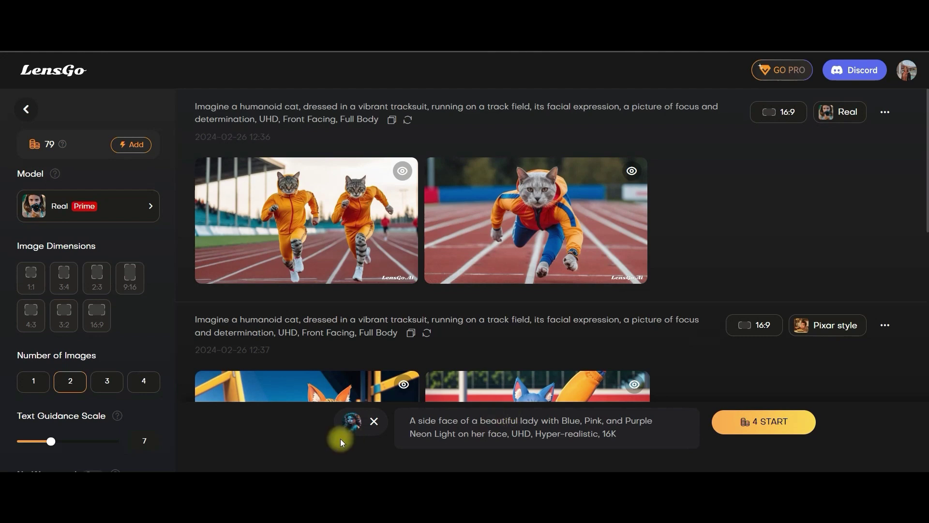
Swap the portrait reference for the cartoon girl picture and browse the style models
click(374, 421)
click(344, 421)
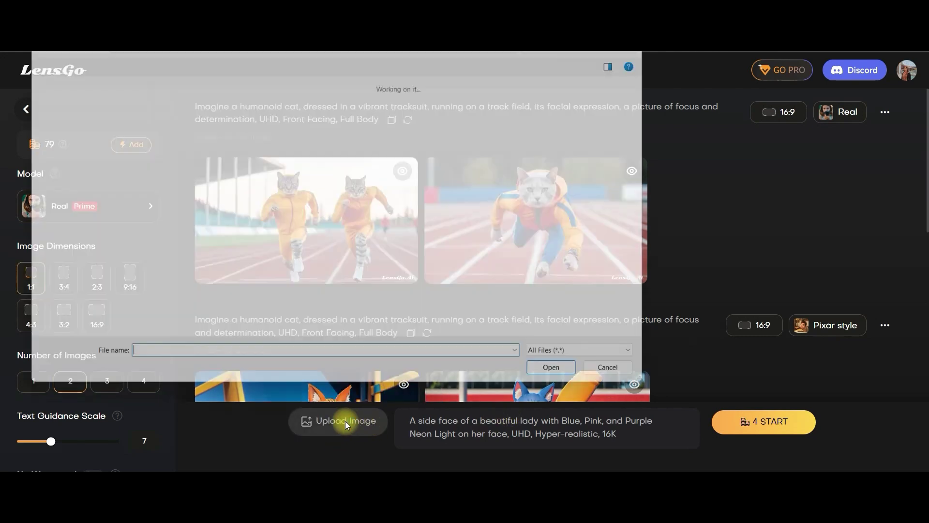
click(329, 128)
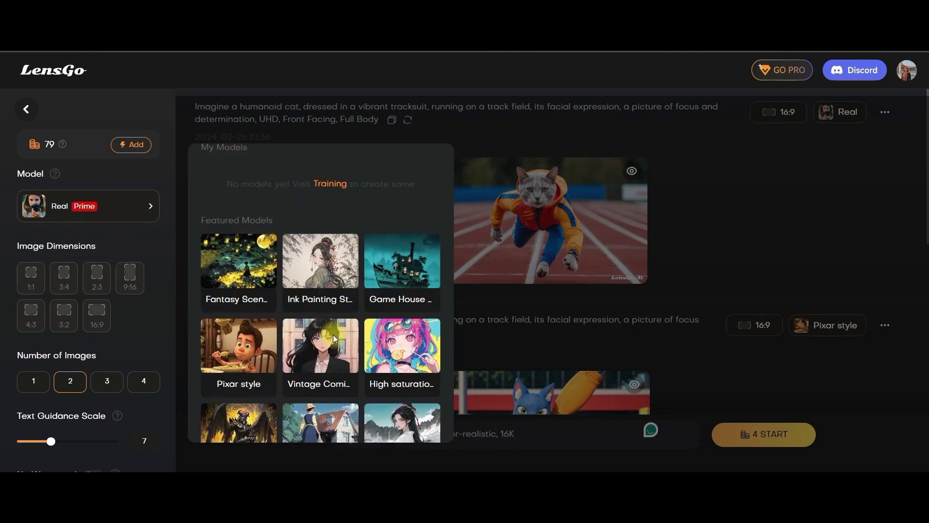
scroll(335, 339, down, 3)
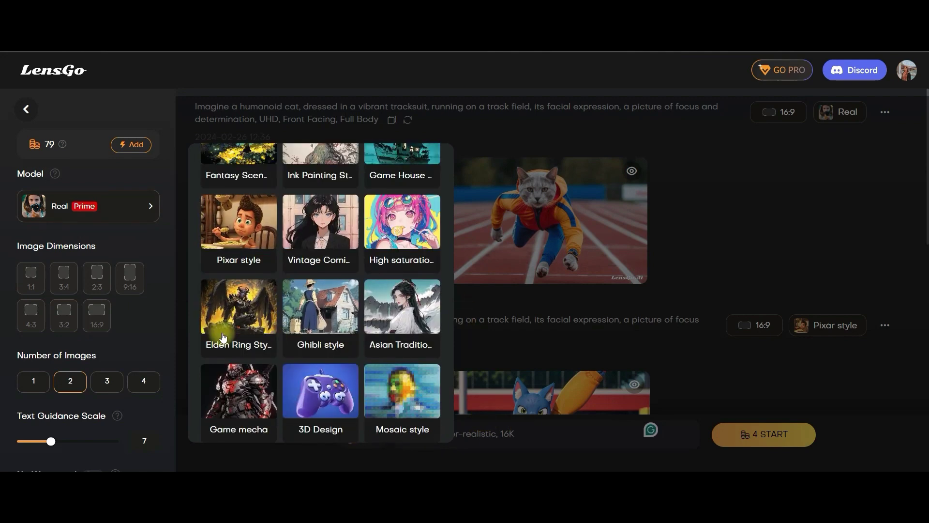
click(456, 372)
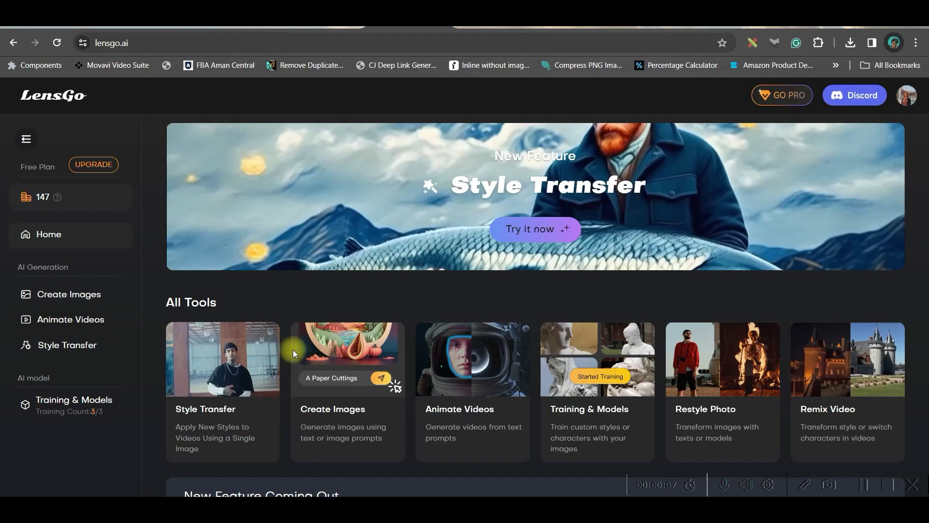
Open the video animation tool, pick a source video, and switch the model to Elden Ring Style
click(484, 417)
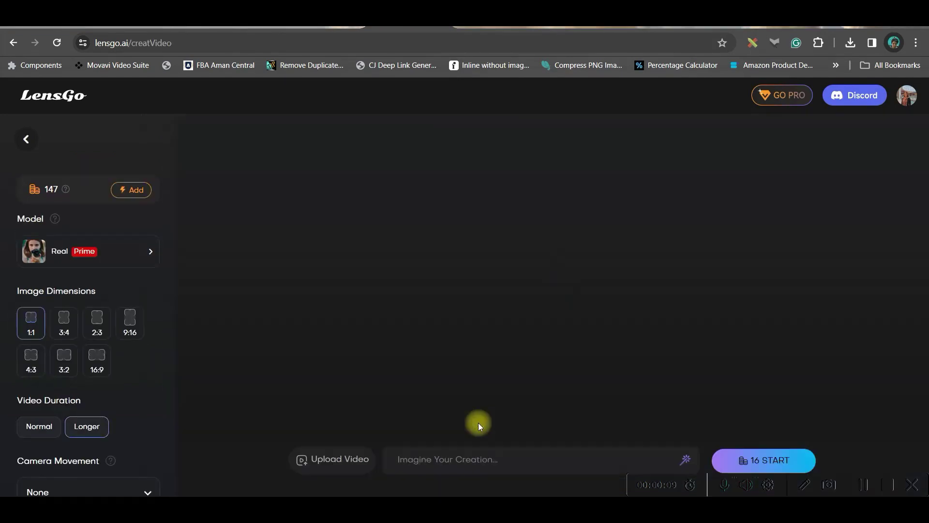
click(340, 461)
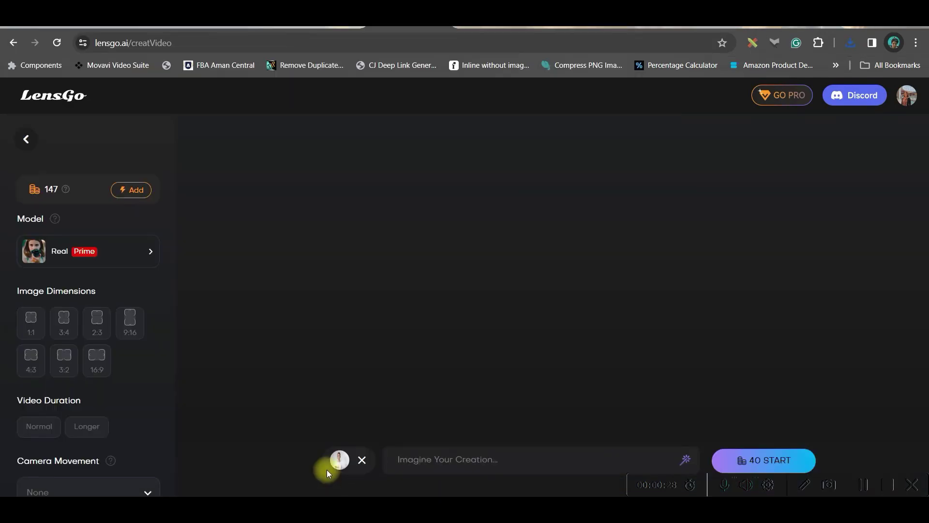
mouse_move(367, 446)
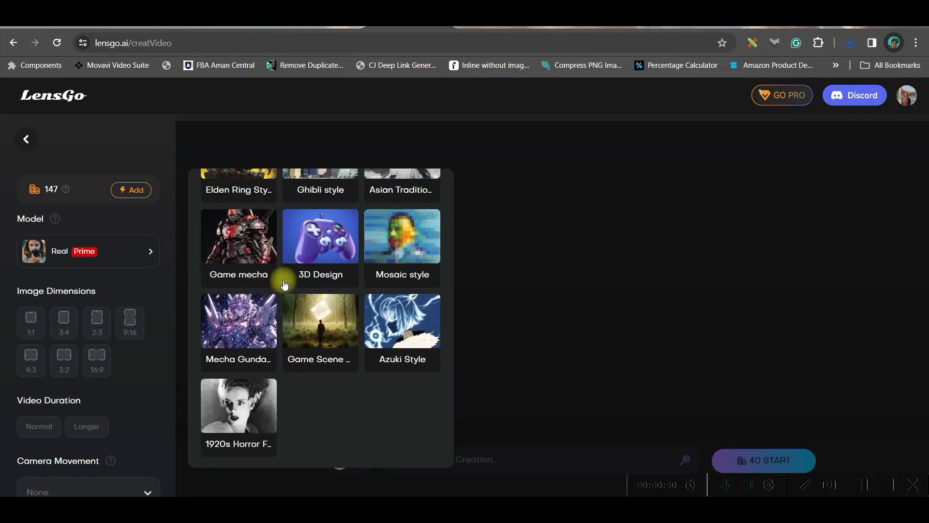
scroll(281, 271, up, 2)
click(225, 289)
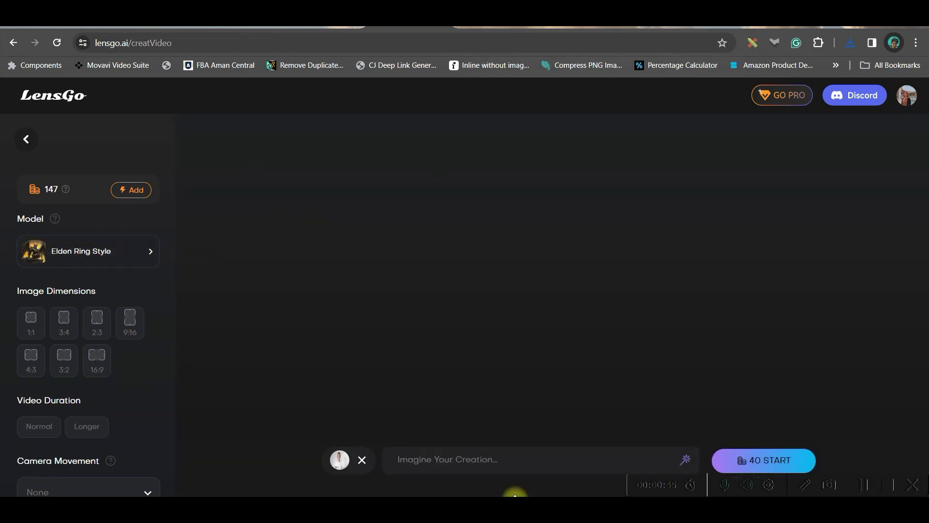
Generate a video from the prompt 'A Demonic woman is explaining in a Room lit in Fire, Cinematic, UHD, Ultra Realistic'
click(454, 468)
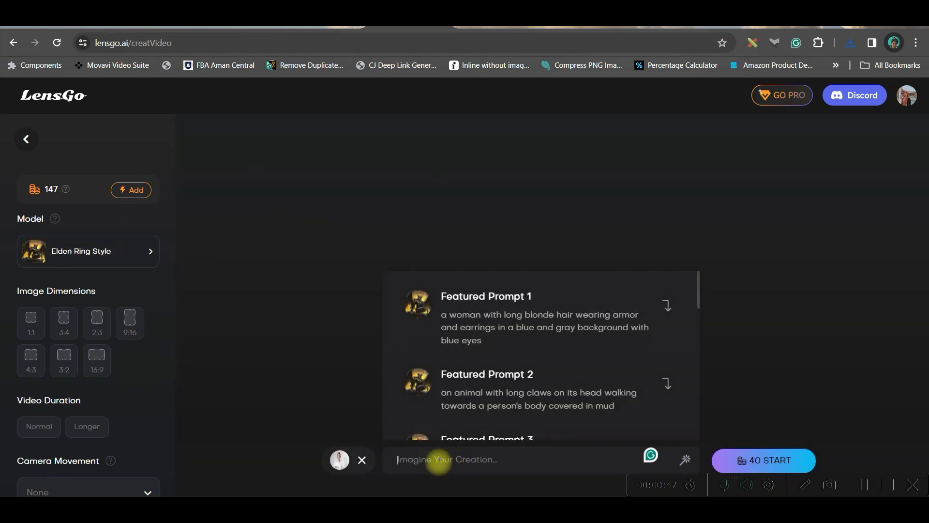
text(A Demonic wo)
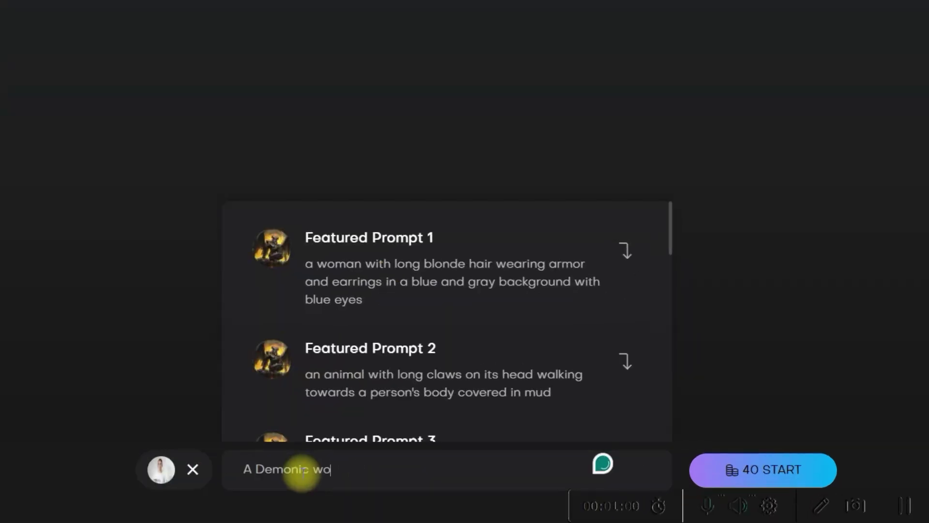
text(man is explaining in a Room lit in Fire, Cinematic, UHD, Ultra Realistic)
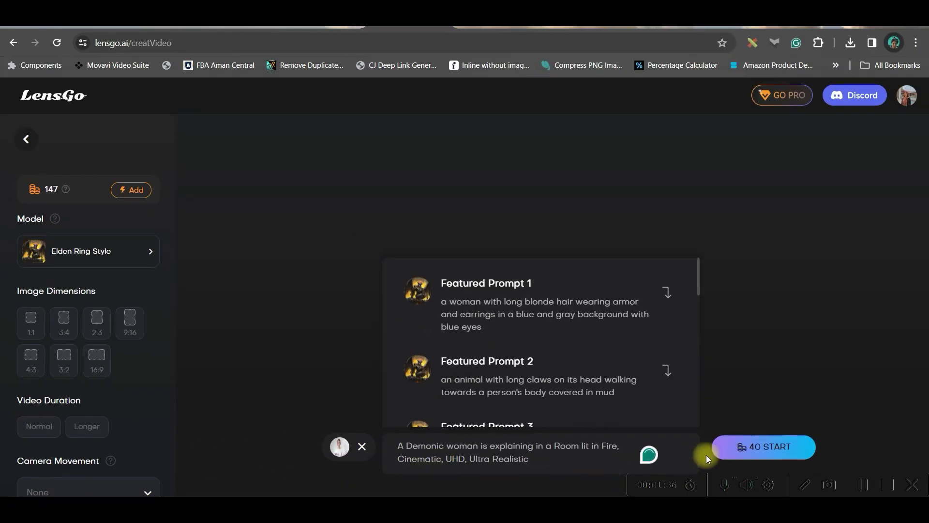
click(769, 453)
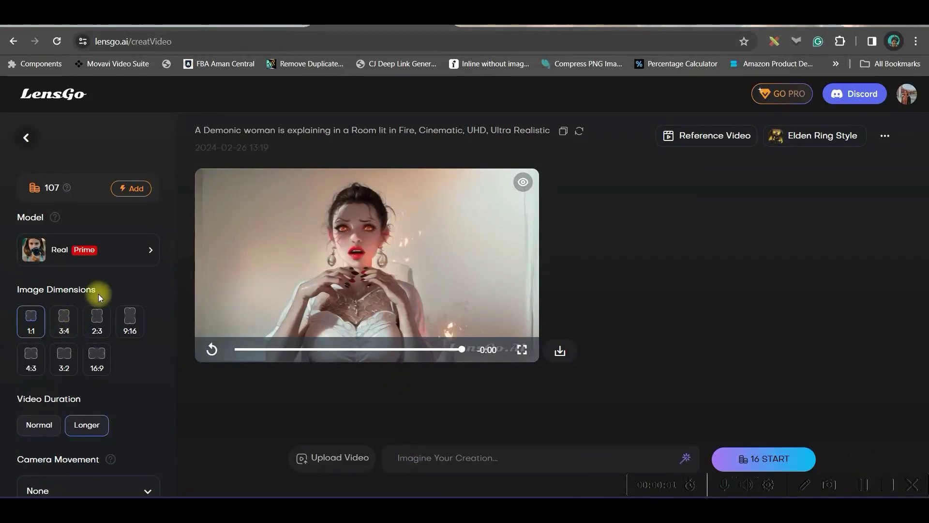
Set the video dimensions to 16:9 and the video duration to Longer
scroll(104, 337, down, 1)
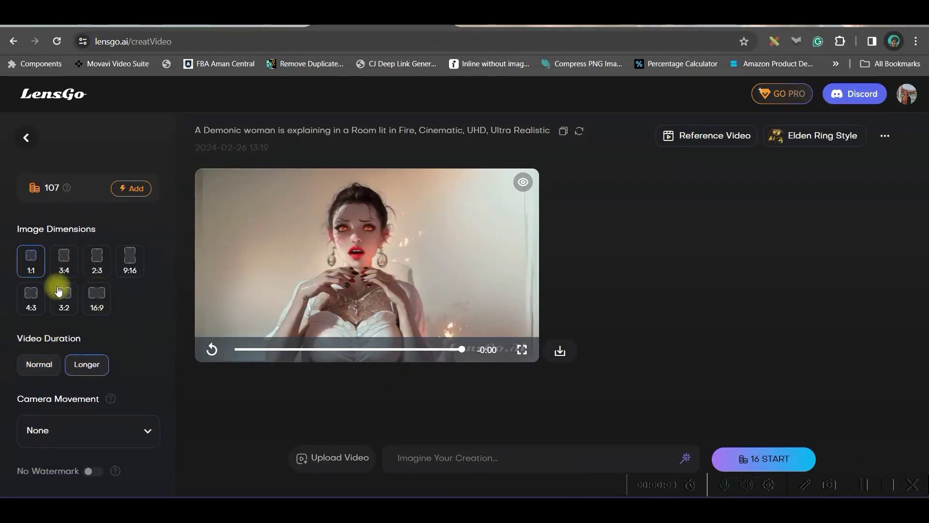
click(99, 296)
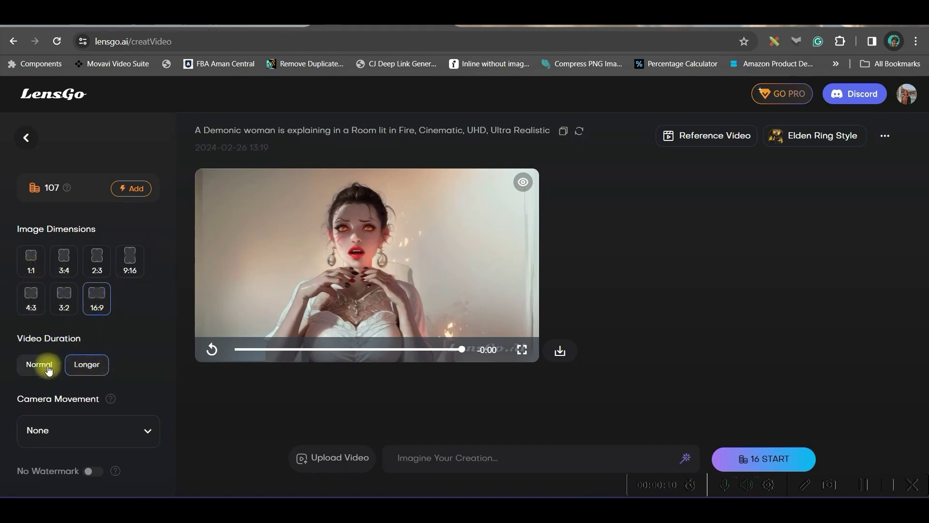
scroll(42, 358, down, 1)
scroll(41, 356, down, 2)
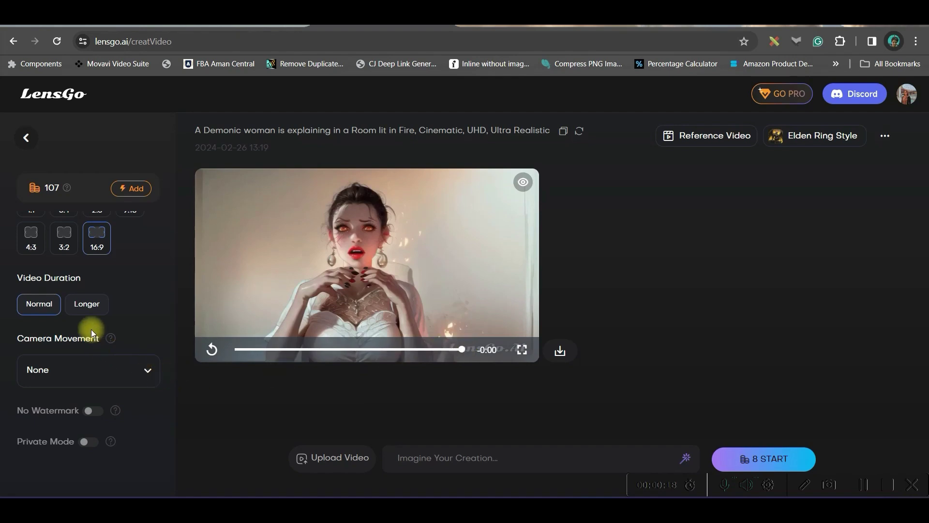
click(89, 308)
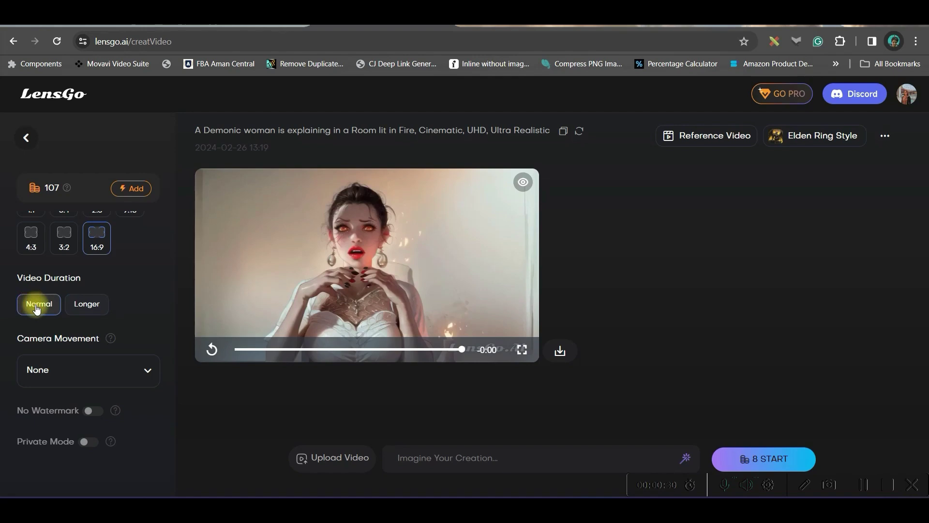
click(87, 304)
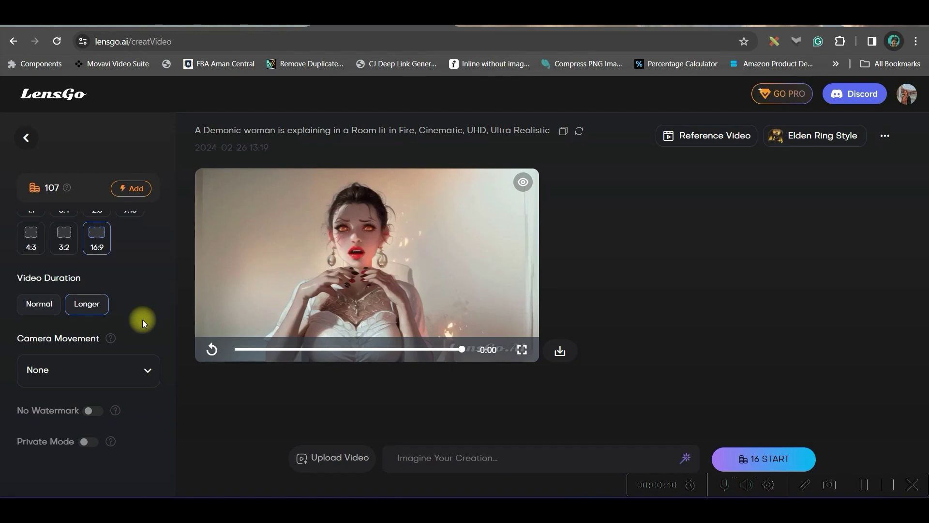
Check the Camera Movement choices and leave it on None
click(75, 370)
scroll(92, 383, down, 1)
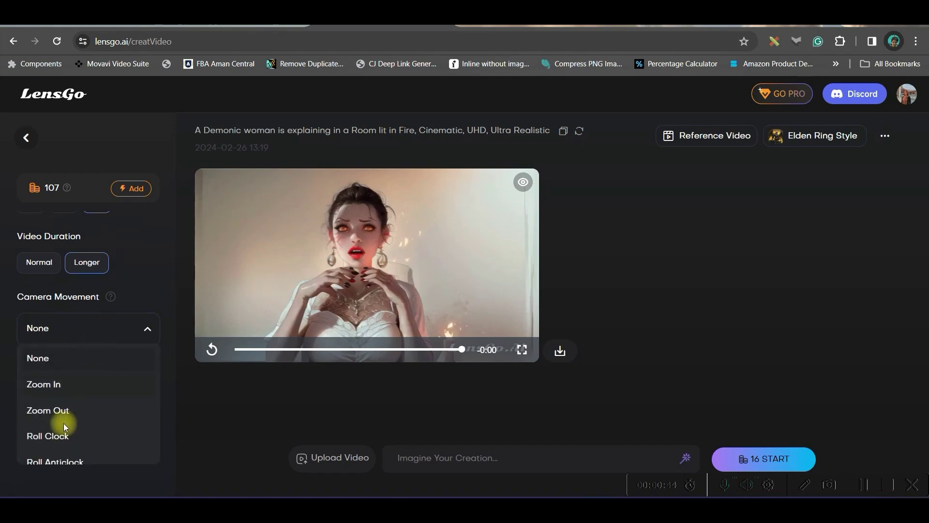
scroll(62, 415, down, 3)
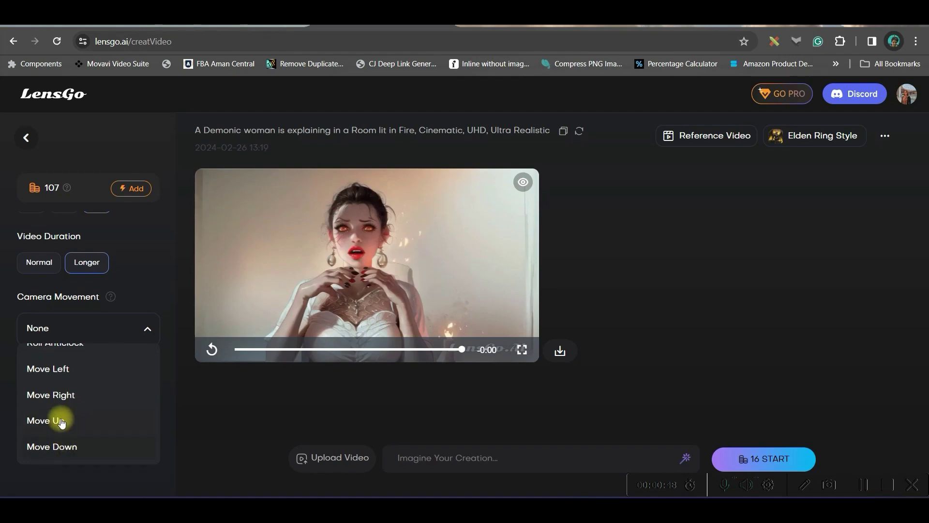
scroll(67, 404, up, 3)
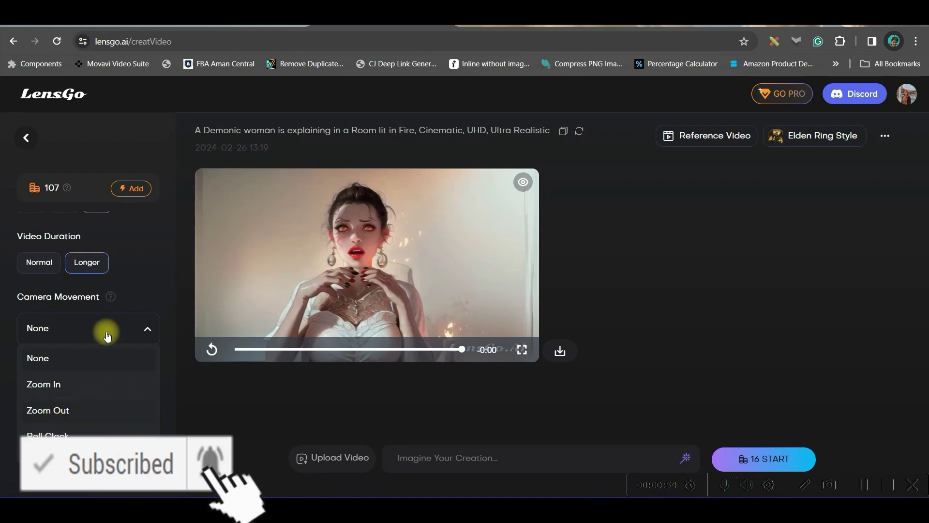
click(144, 321)
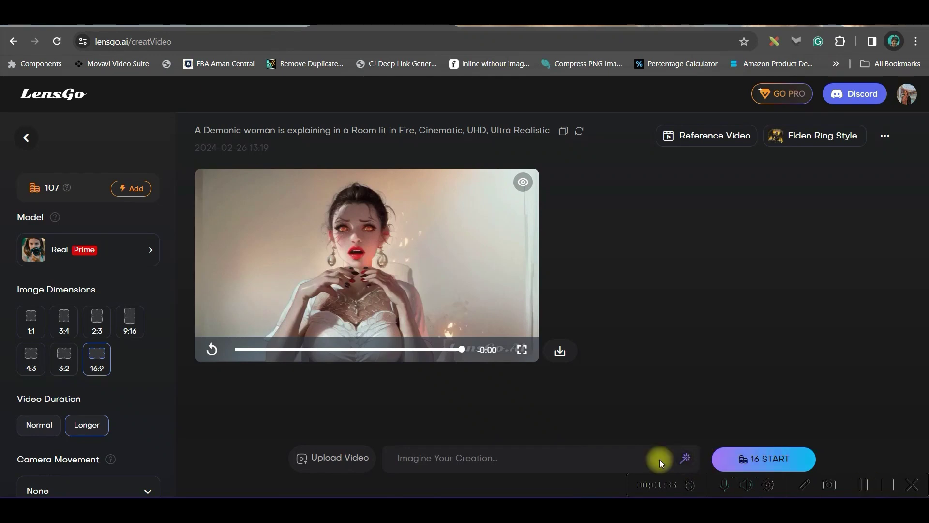
Return to the LensGo home page via the logo
click(35, 144)
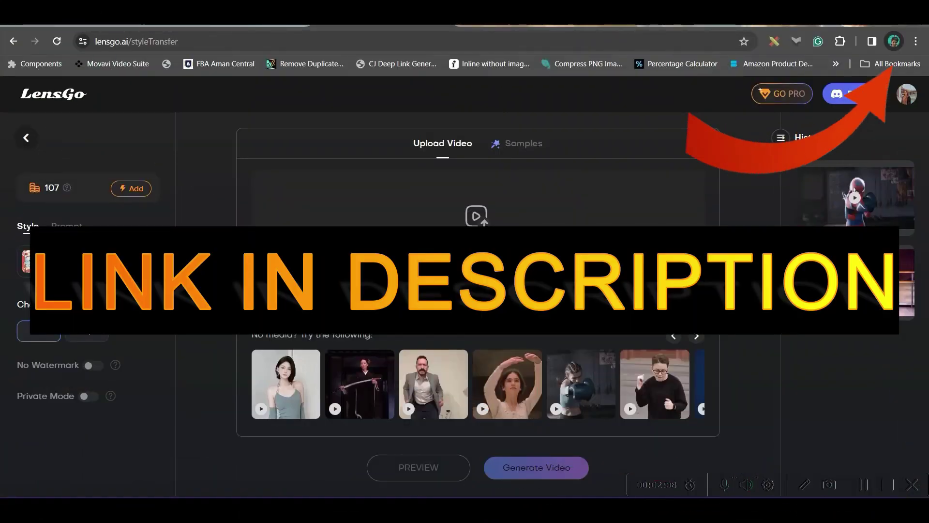
Load the ballet dancer sample, paste the Spider Woman neon-stage prompt, and set Change Area to All
mouse_move(522, 379)
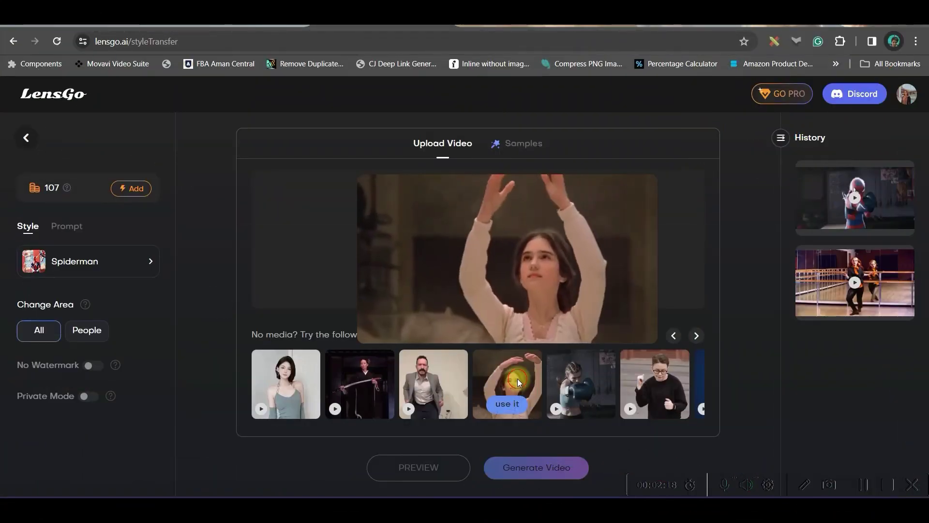
click(507, 403)
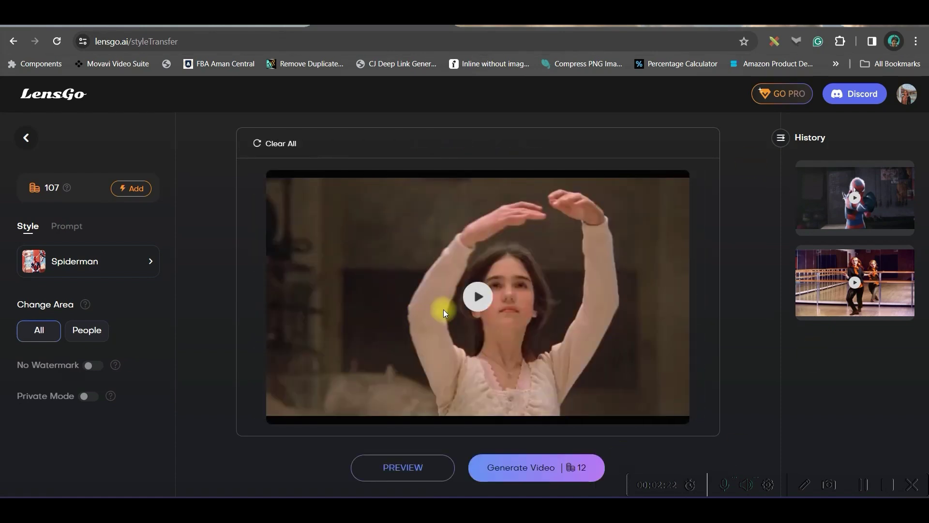
click(78, 227)
click(104, 266)
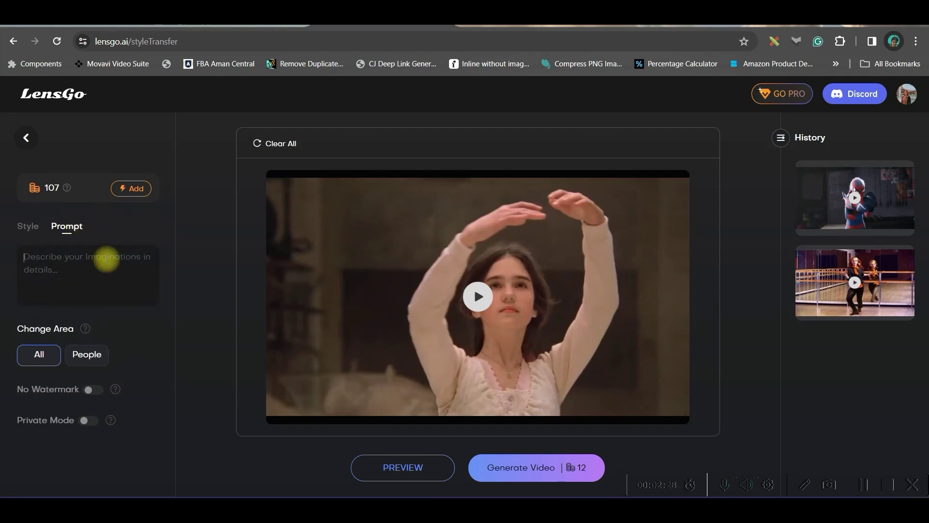
text(Spider Woman is dancing on a Stage, Nion Light, UDH, Cinematic, Ultra Realistic)
key(ctrl+a)
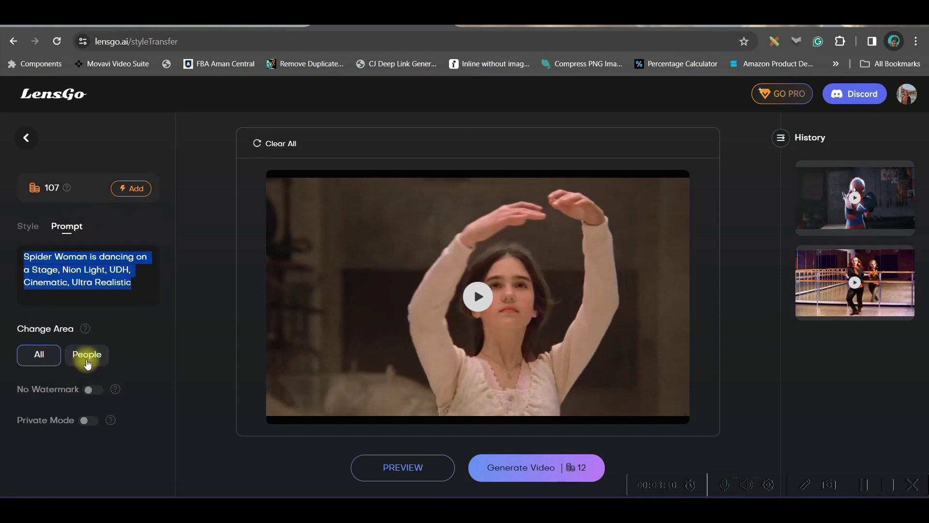
click(92, 358)
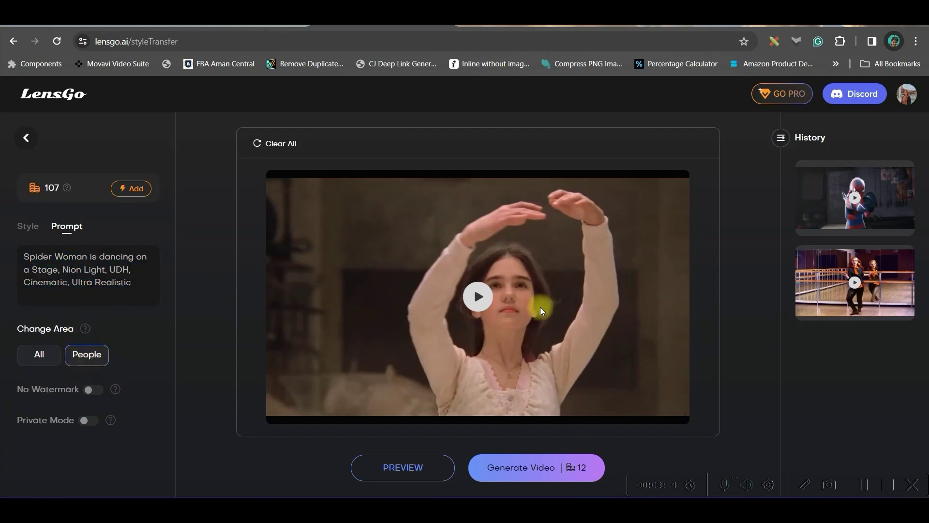
click(44, 354)
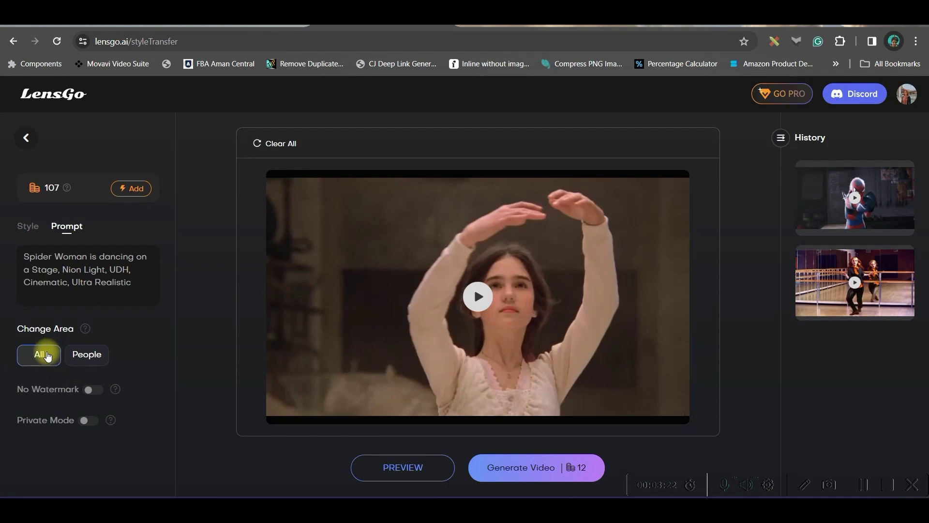
In the Style tab, replace the Spiderman preset with Iron Man from the style gallery
click(29, 226)
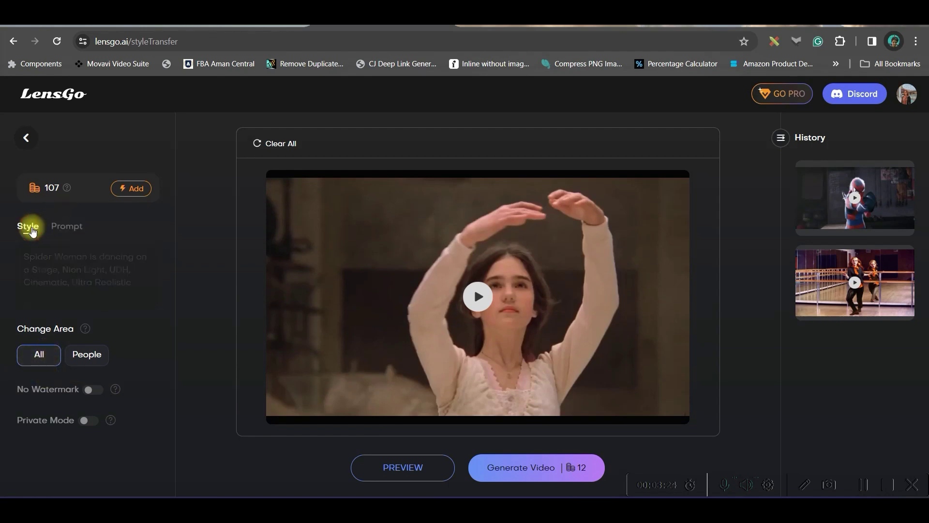
click(66, 226)
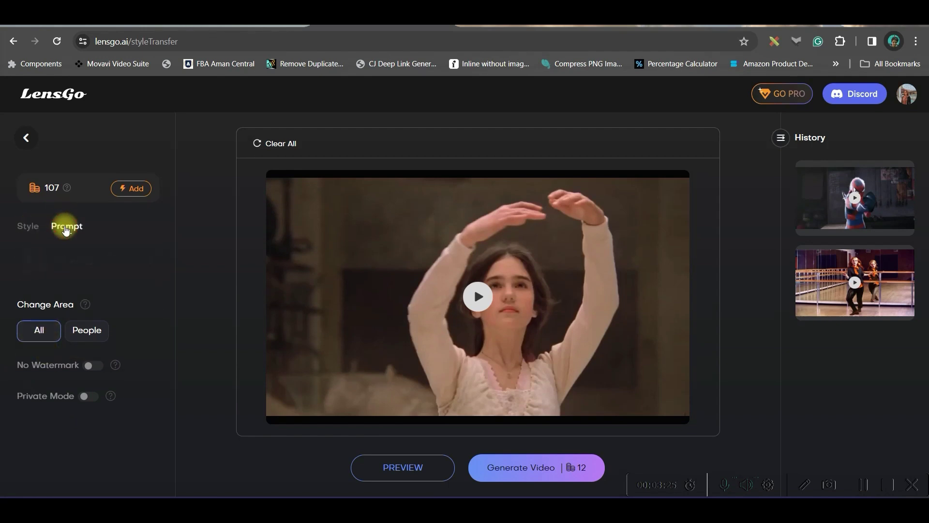
click(28, 226)
click(93, 270)
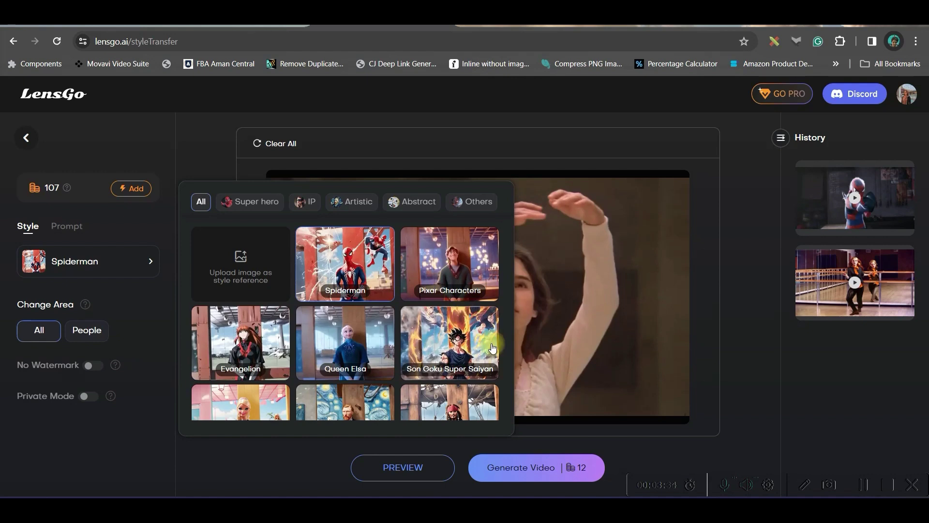
scroll(484, 338, down, 3)
scroll(495, 363, down, 2)
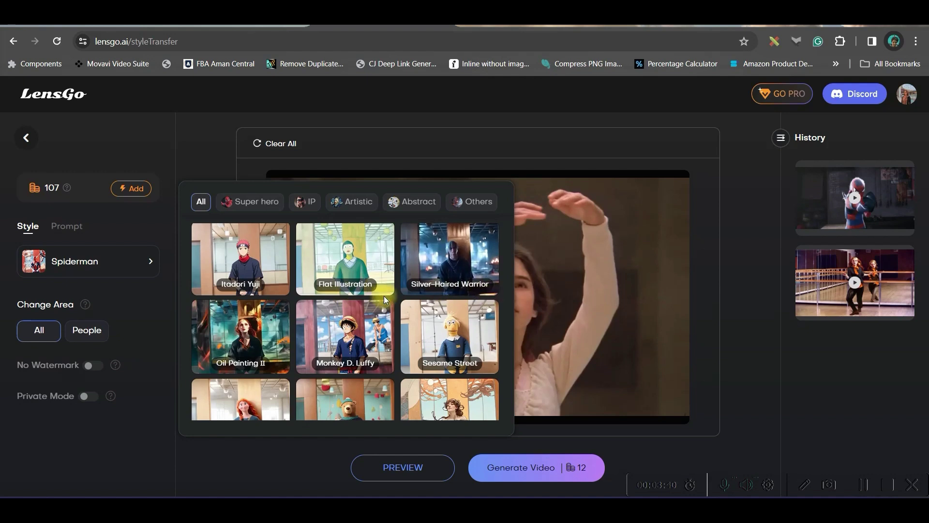
scroll(369, 326, down, 1)
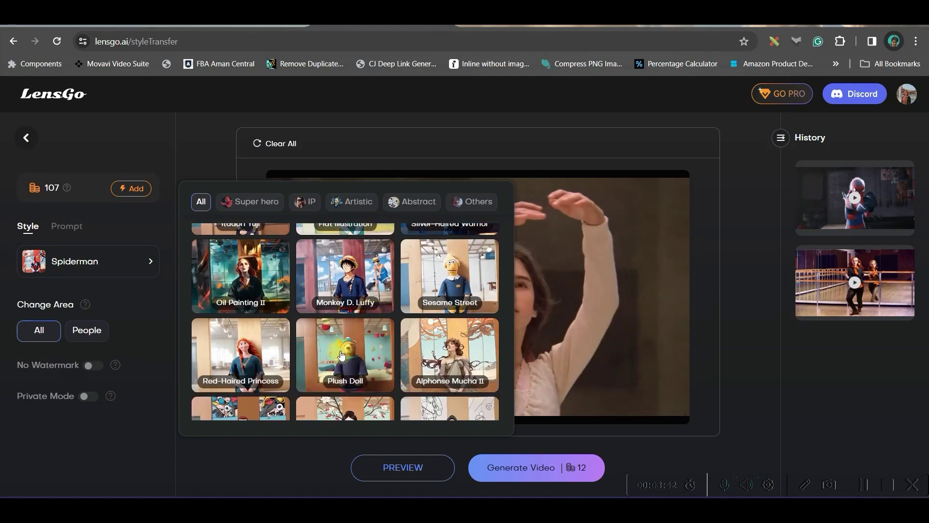
scroll(337, 358, down, 2)
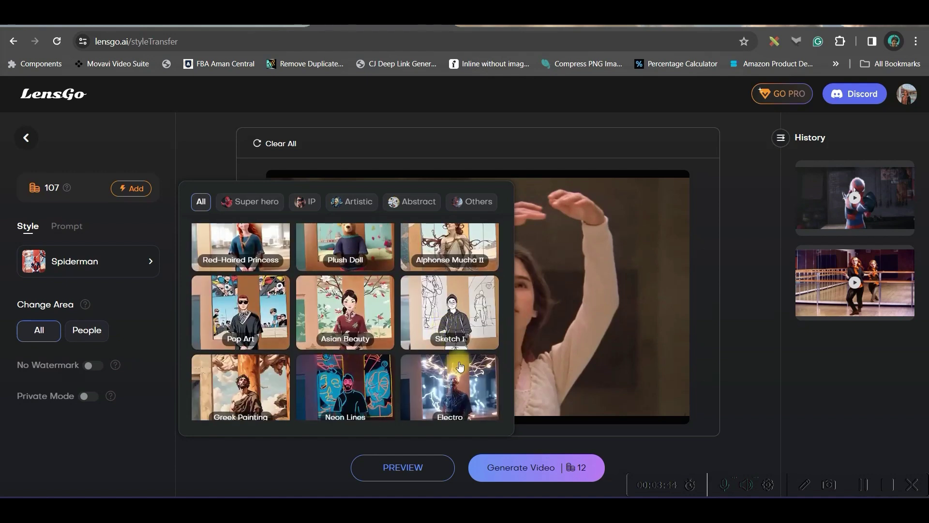
scroll(337, 358, down, 3)
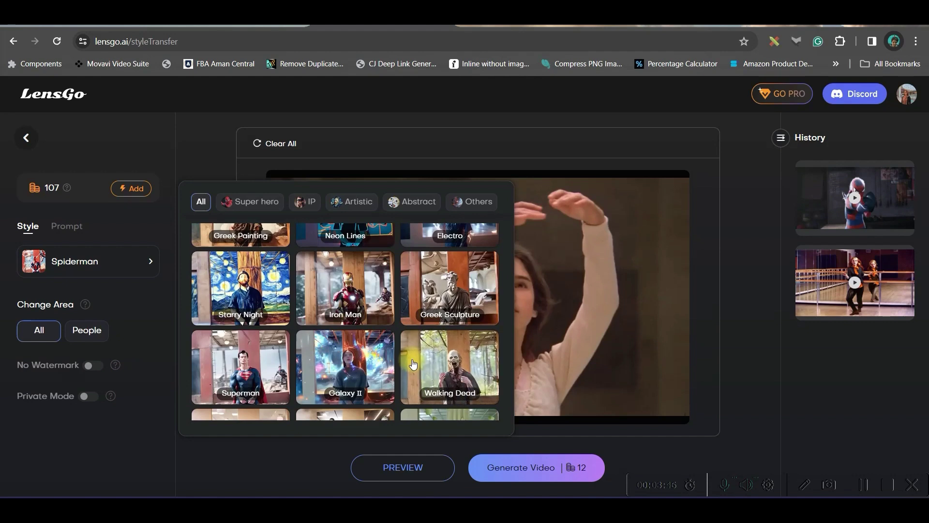
click(352, 304)
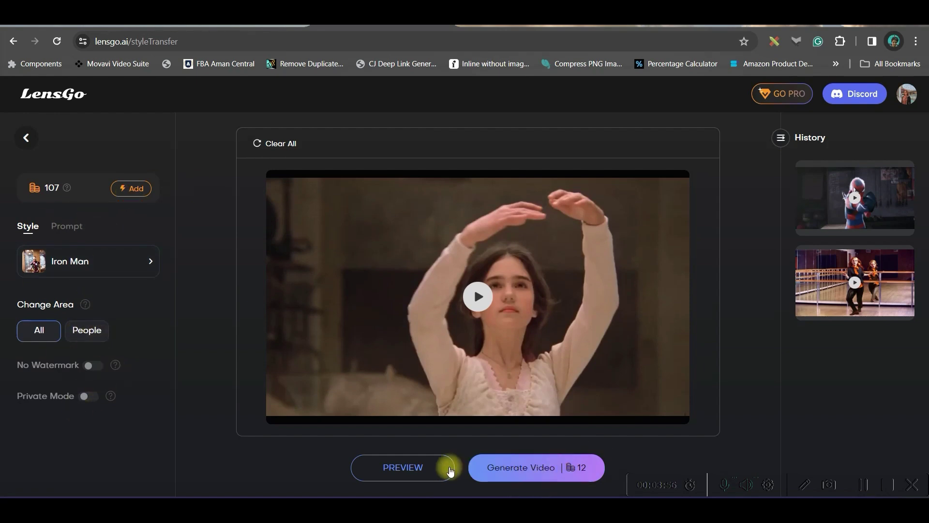
Preview the Iron Man restyle of the ballet dancer clip
click(408, 469)
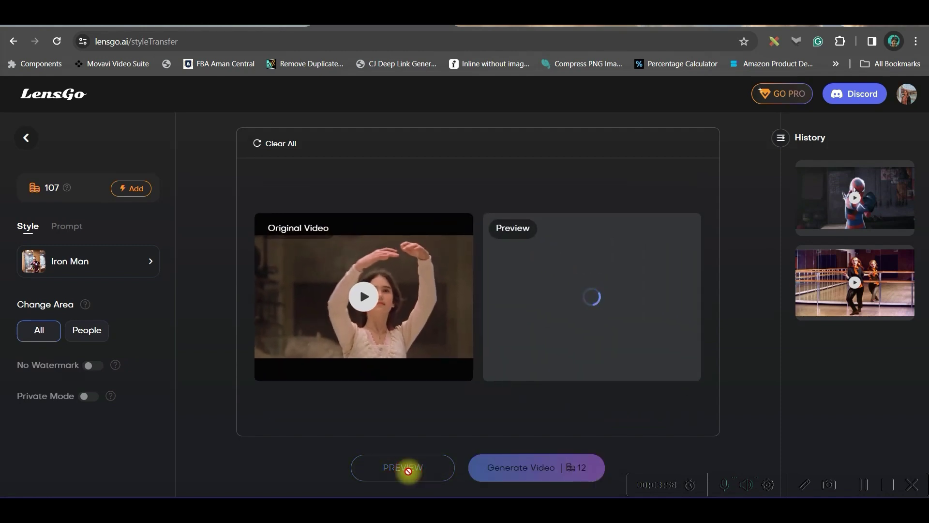